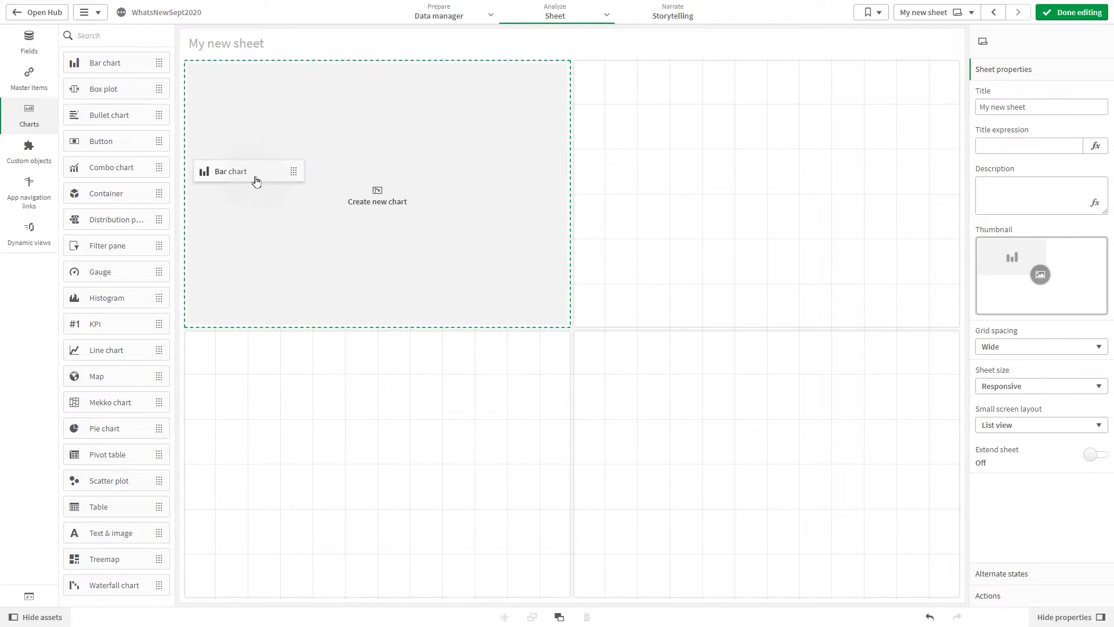
- Add OrderDate.YearMonth as the dimension and Sales as the measure of the bar chart
left_click(410, 244)
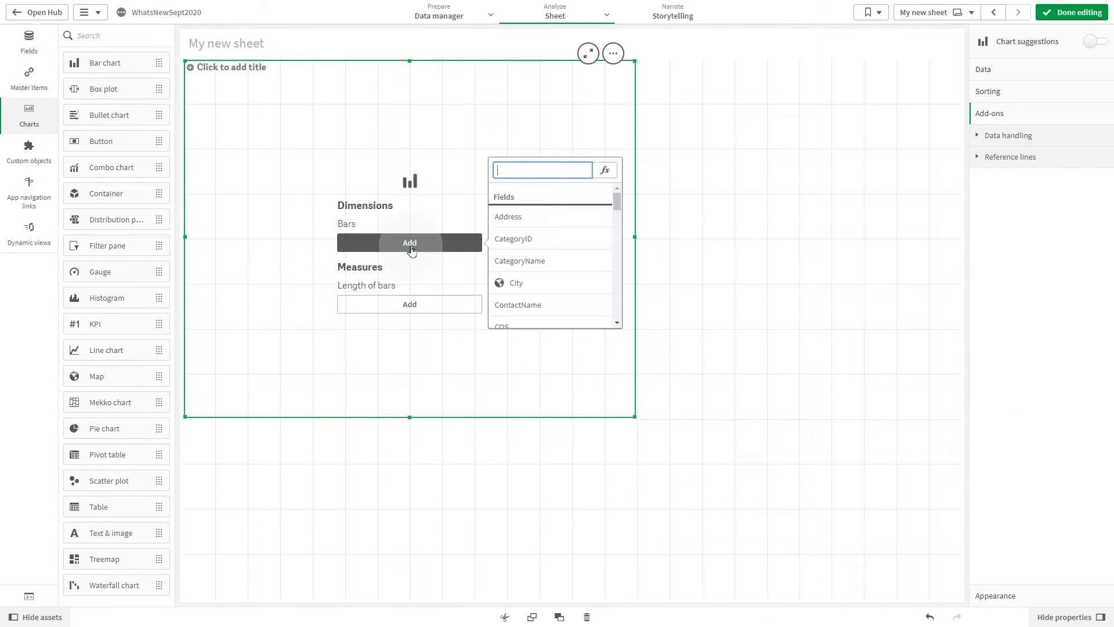
type("Order")
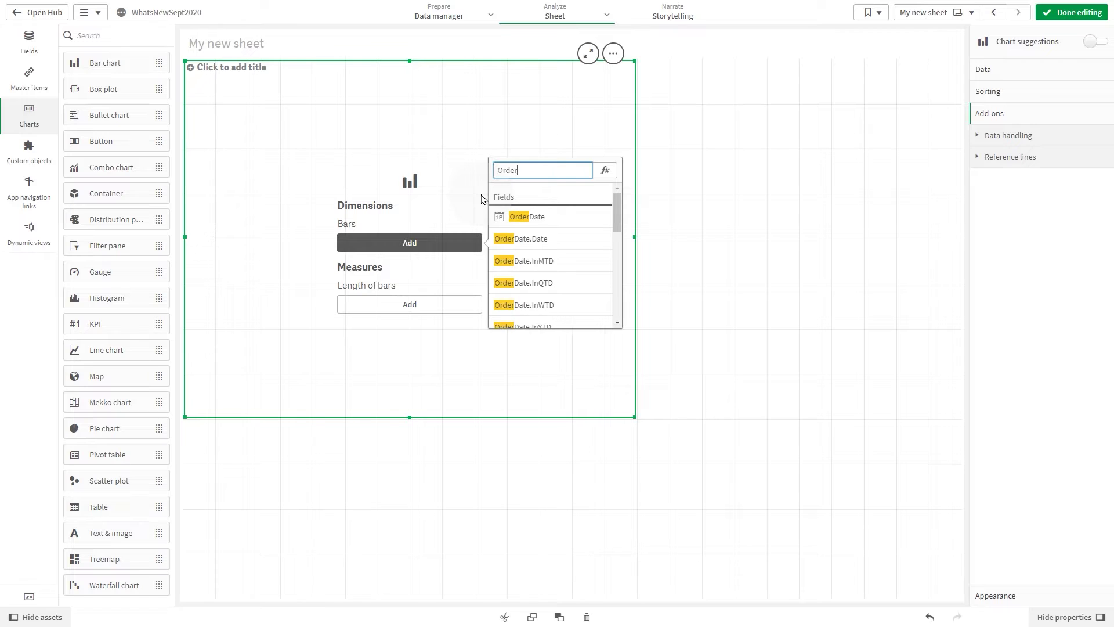
left_click_drag(617, 203, 619, 296)
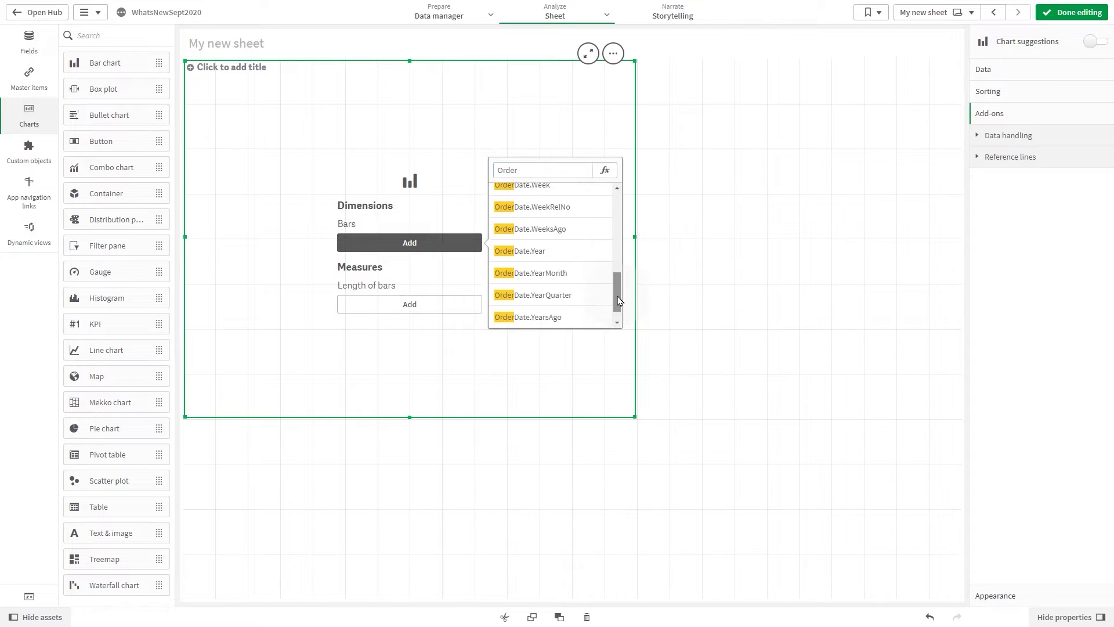
left_click(577, 258)
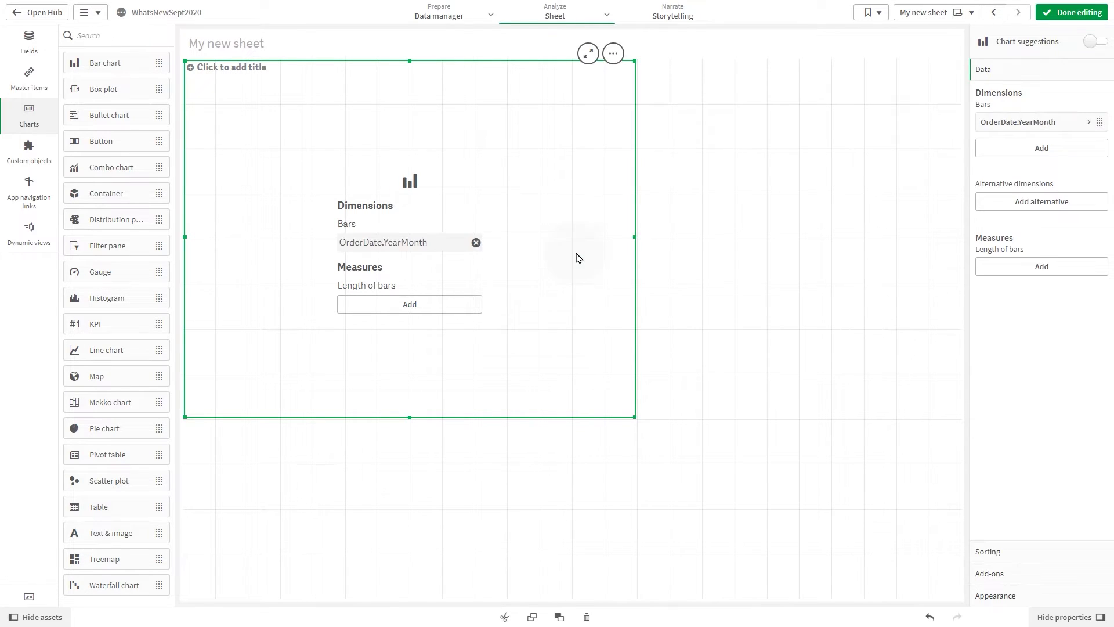
left_click(453, 301)
type("Sa")
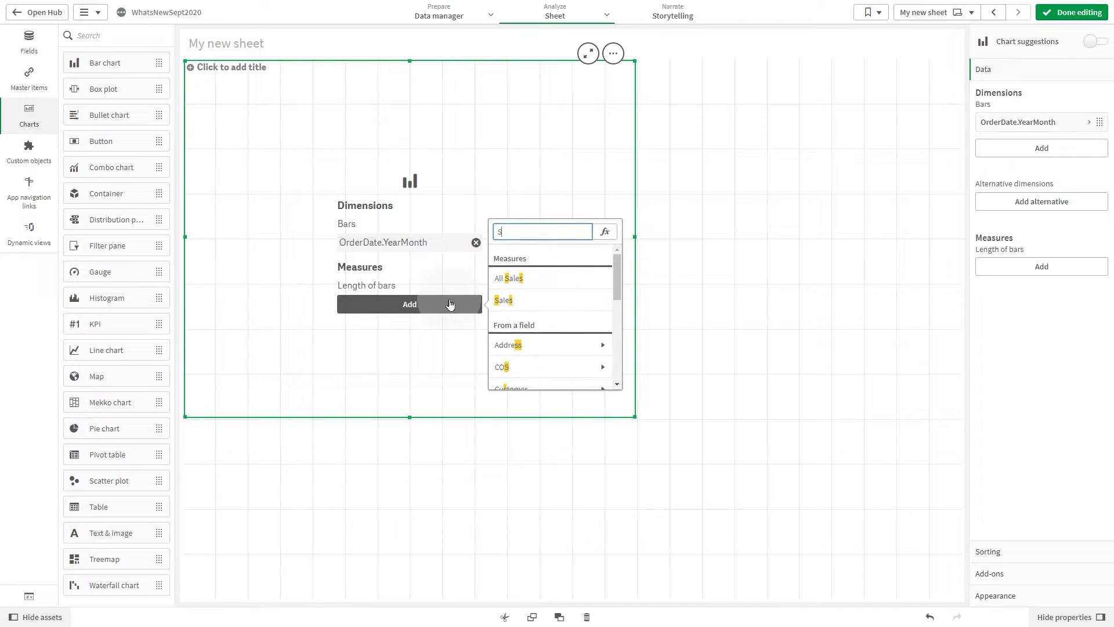
left_click(503, 300)
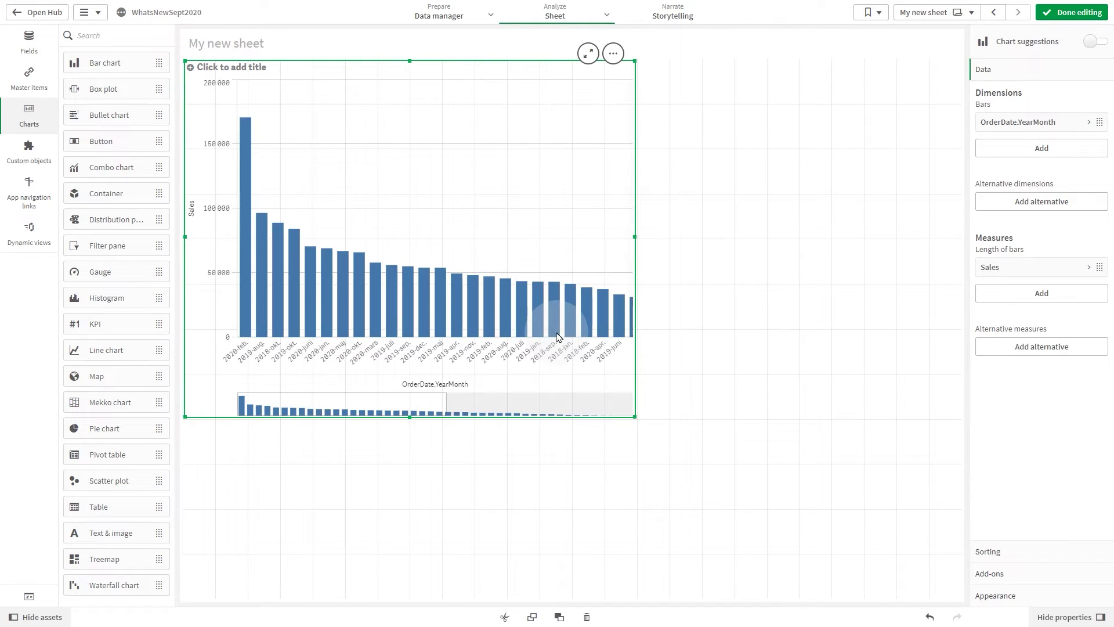
- Give the OrderDate.YearMonth x-axis a continuous scale and resize the chart wider and shorter
left_click(994, 598)
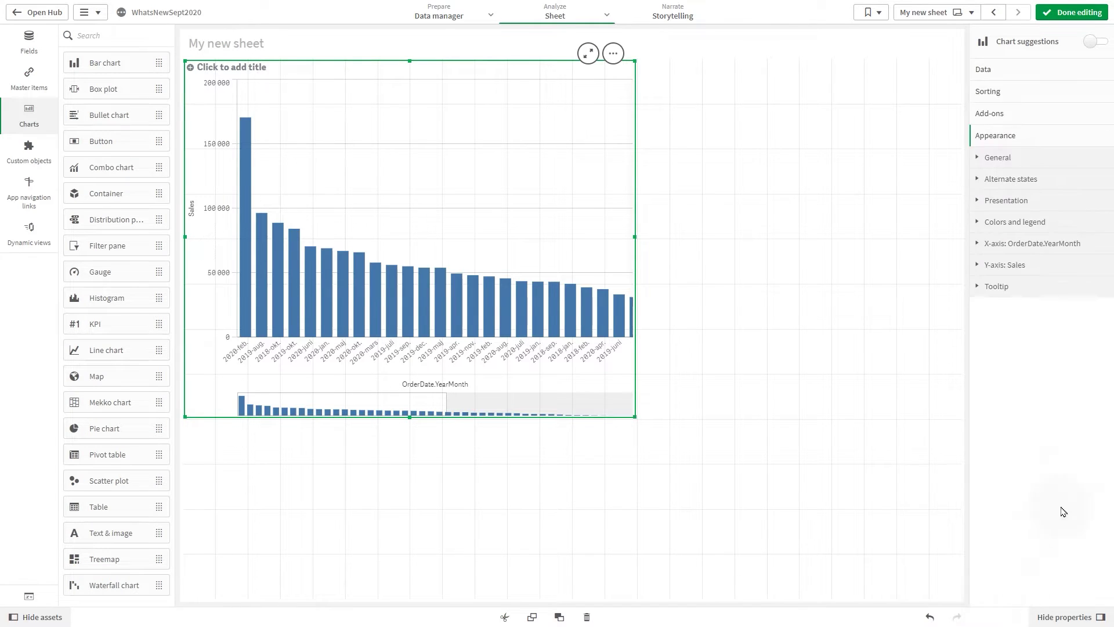
left_click(1019, 243)
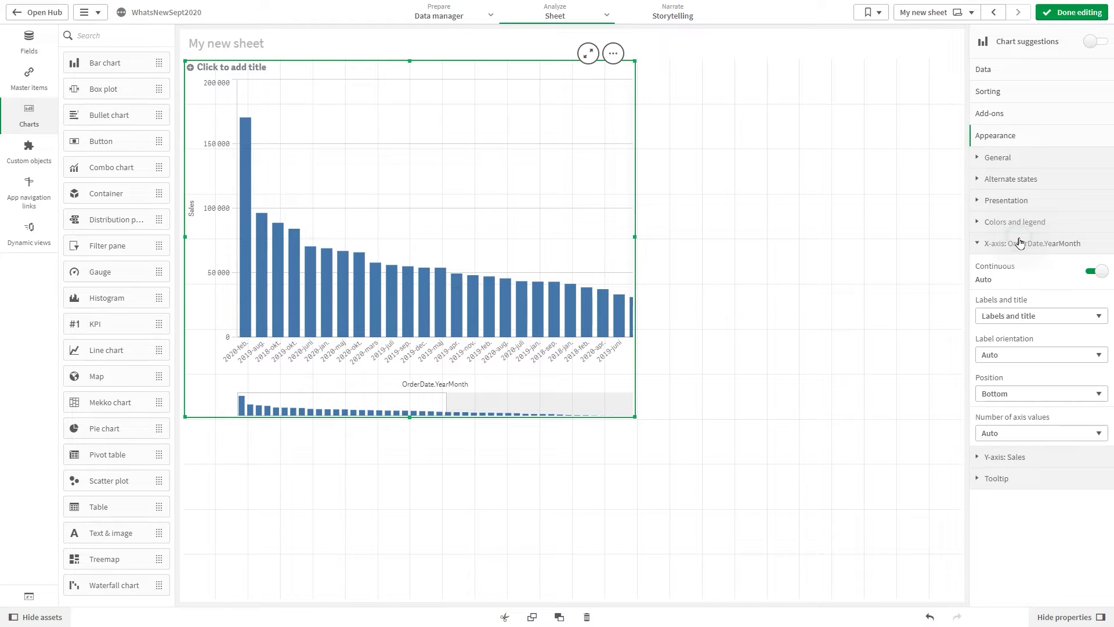
left_click(1091, 270)
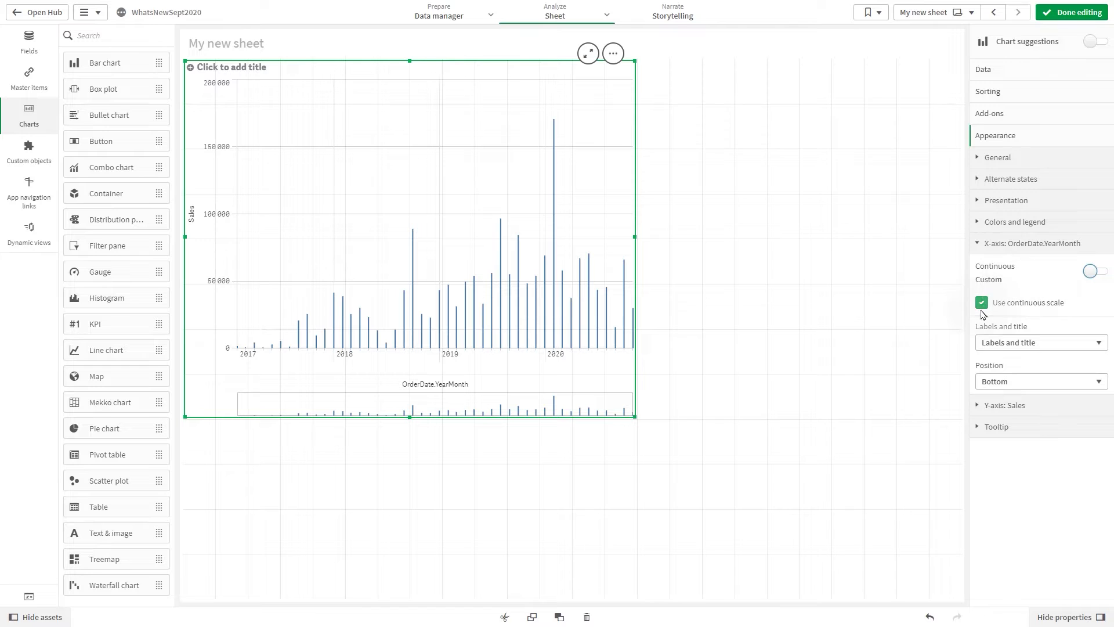
left_click_drag(637, 421, 669, 346)
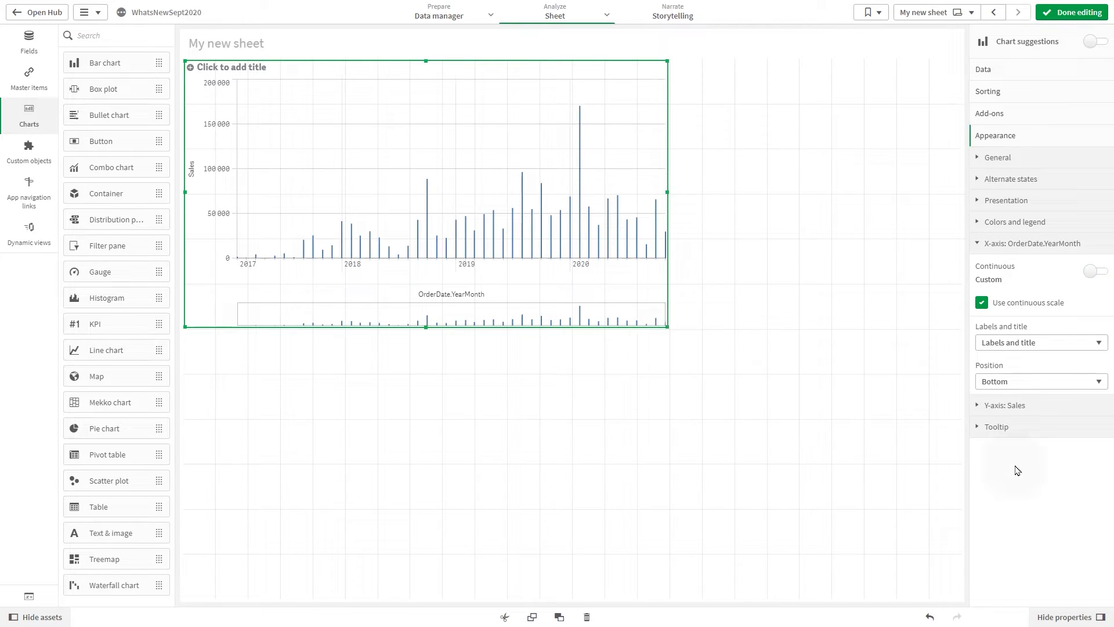
- Add a dashed 'Target' reference line at 80000 with hidden value and coloured label background
left_click(998, 115)
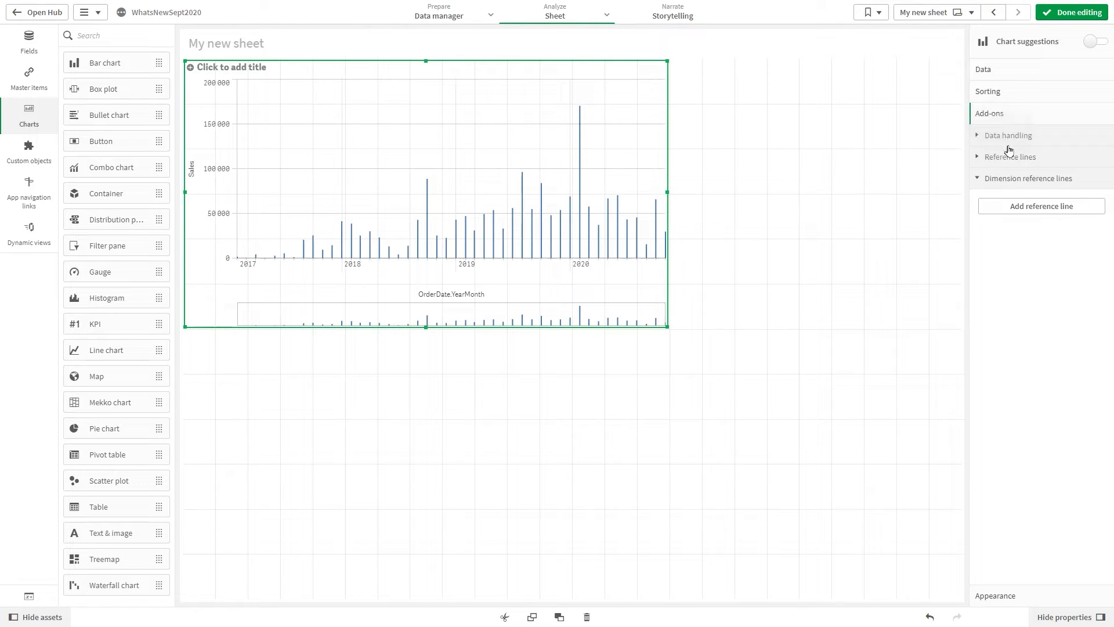
left_click(1009, 159)
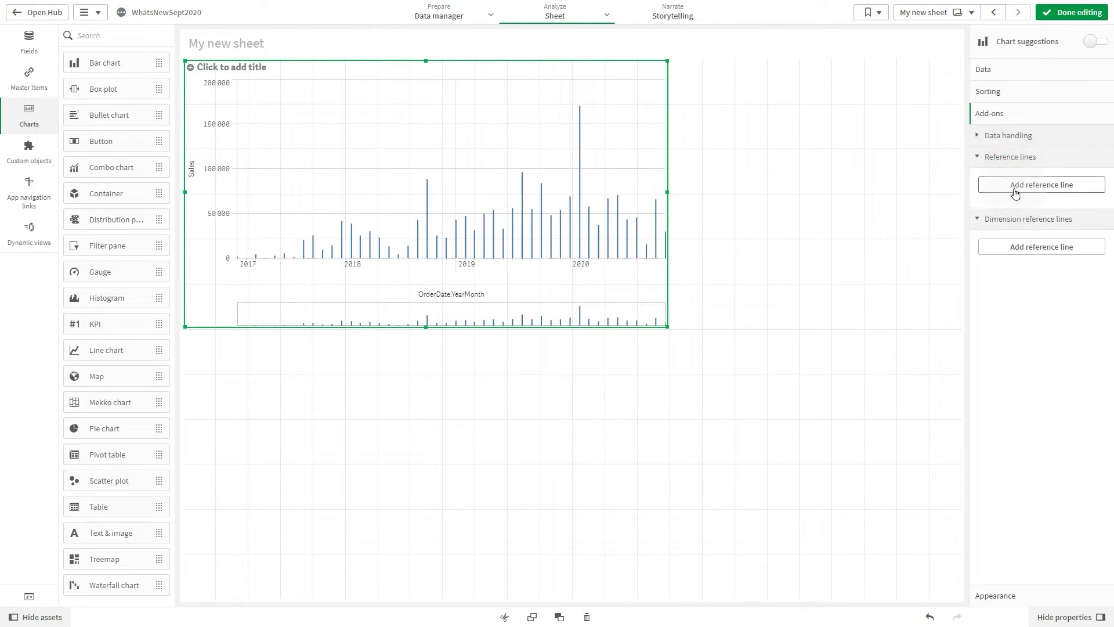
left_click(1041, 184)
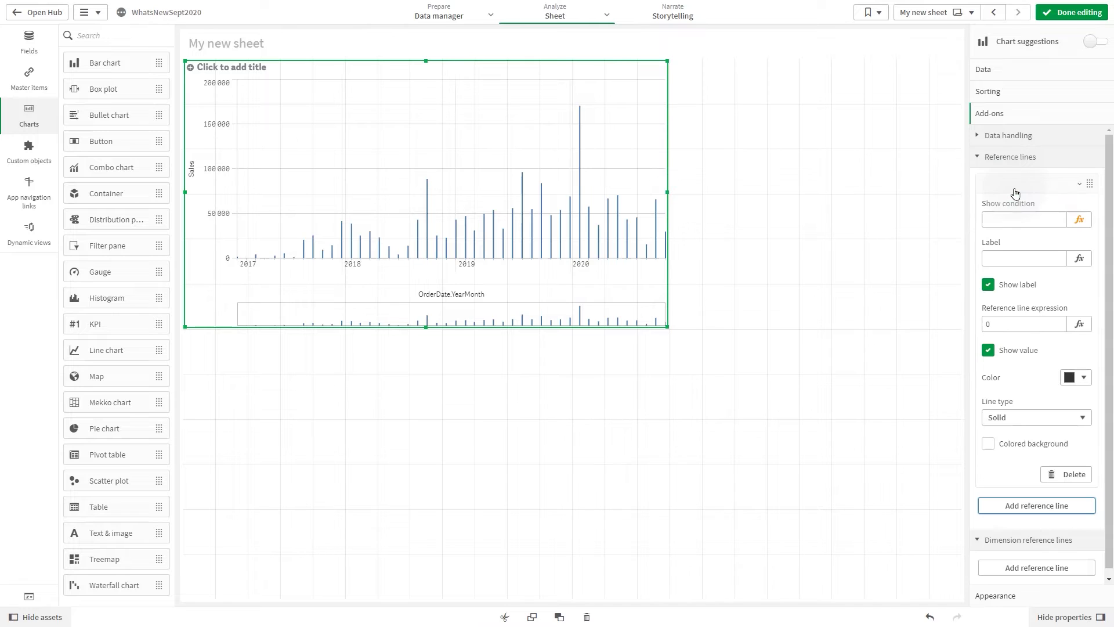
left_click(1010, 258)
type("Target")
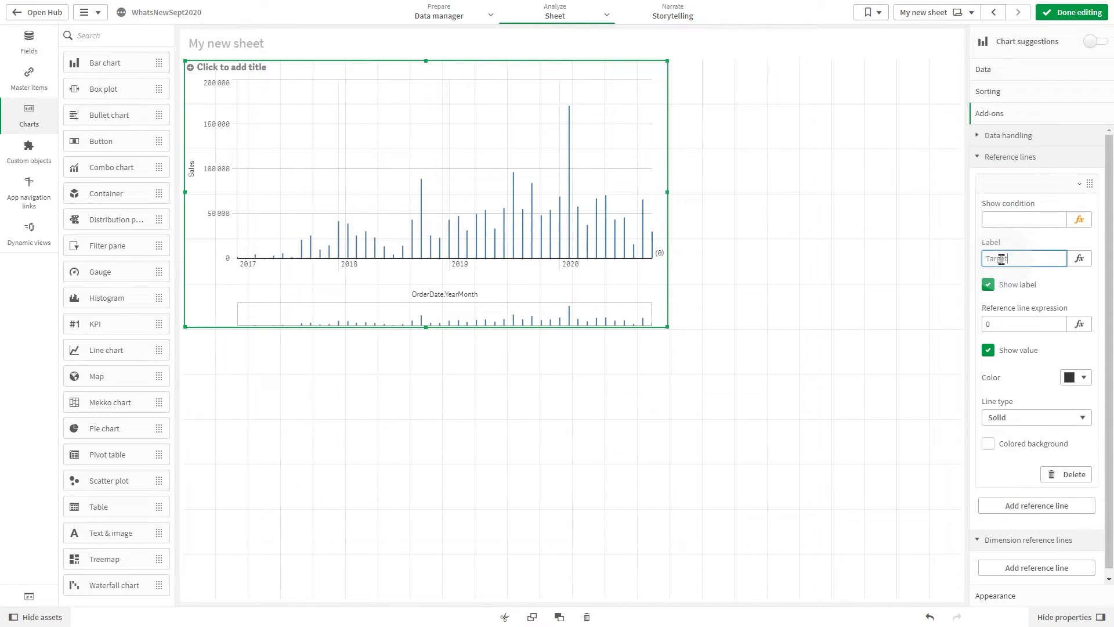
left_click(1015, 323)
type("80000")
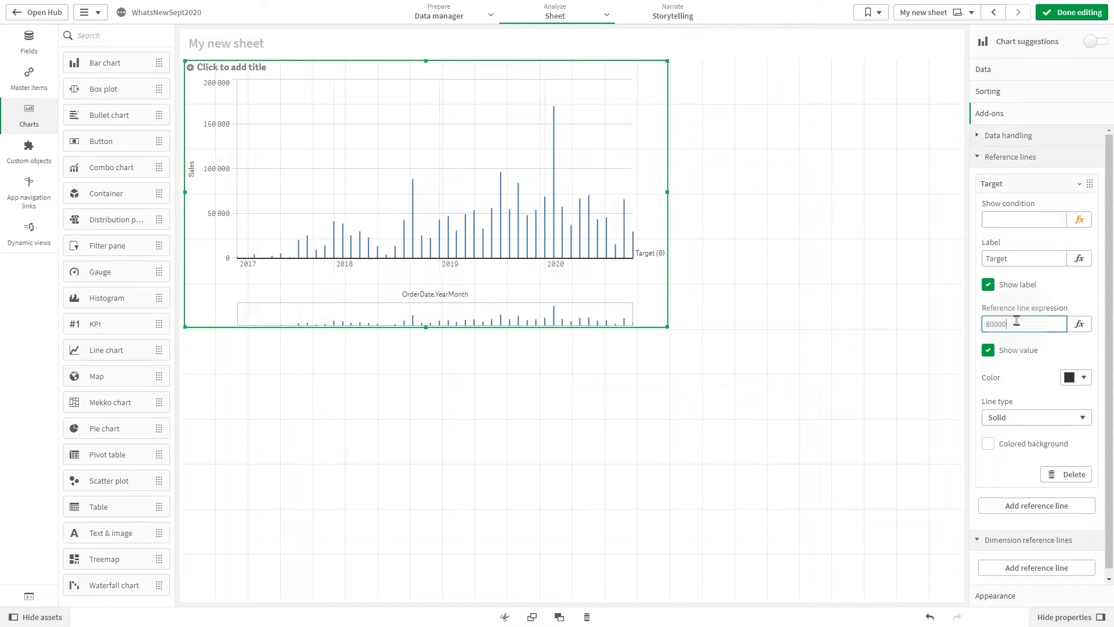
left_click(1007, 369)
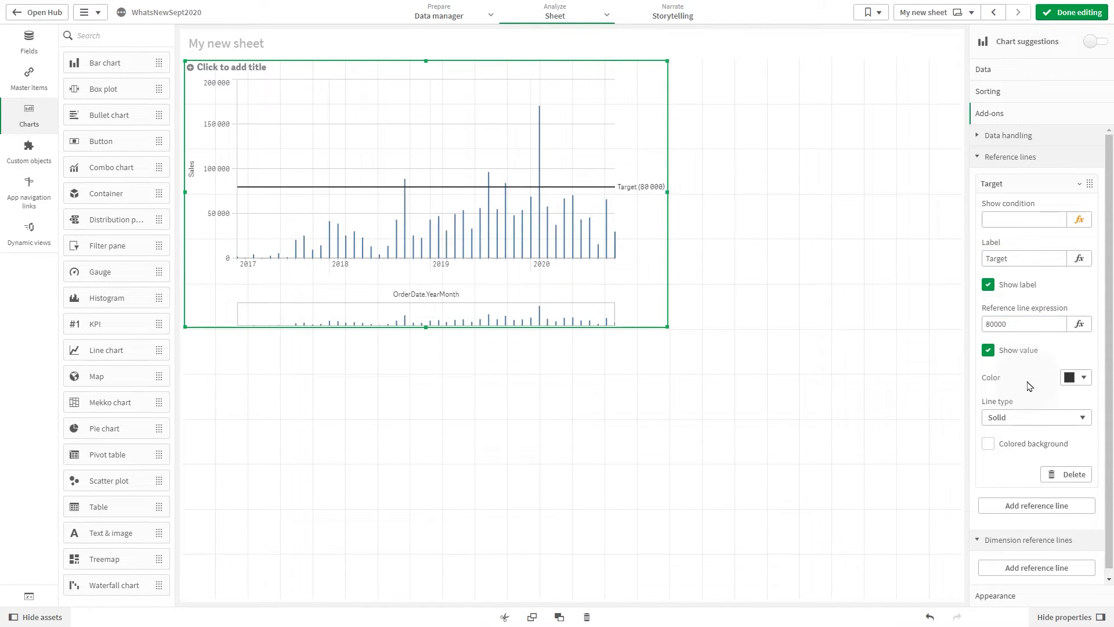
left_click(989, 349)
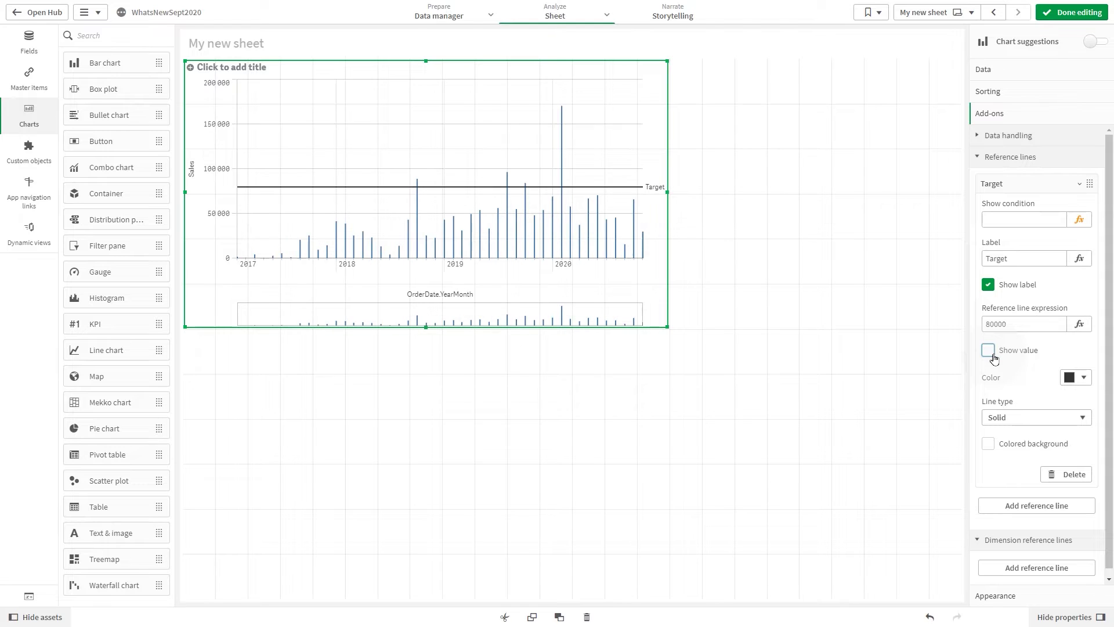
left_click(1059, 419)
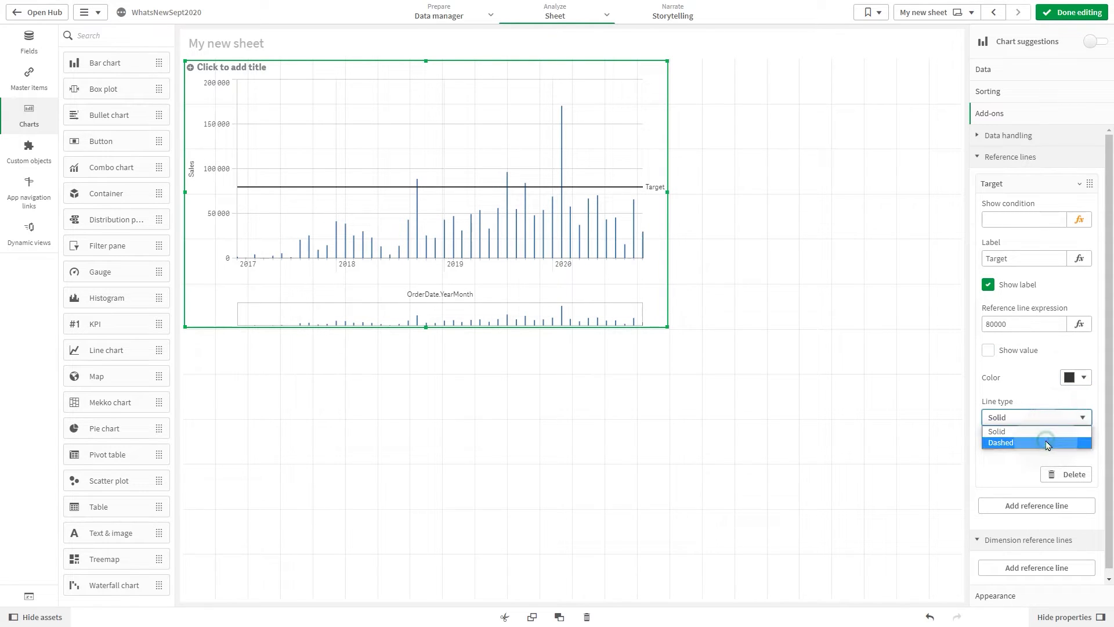
left_click(1047, 443)
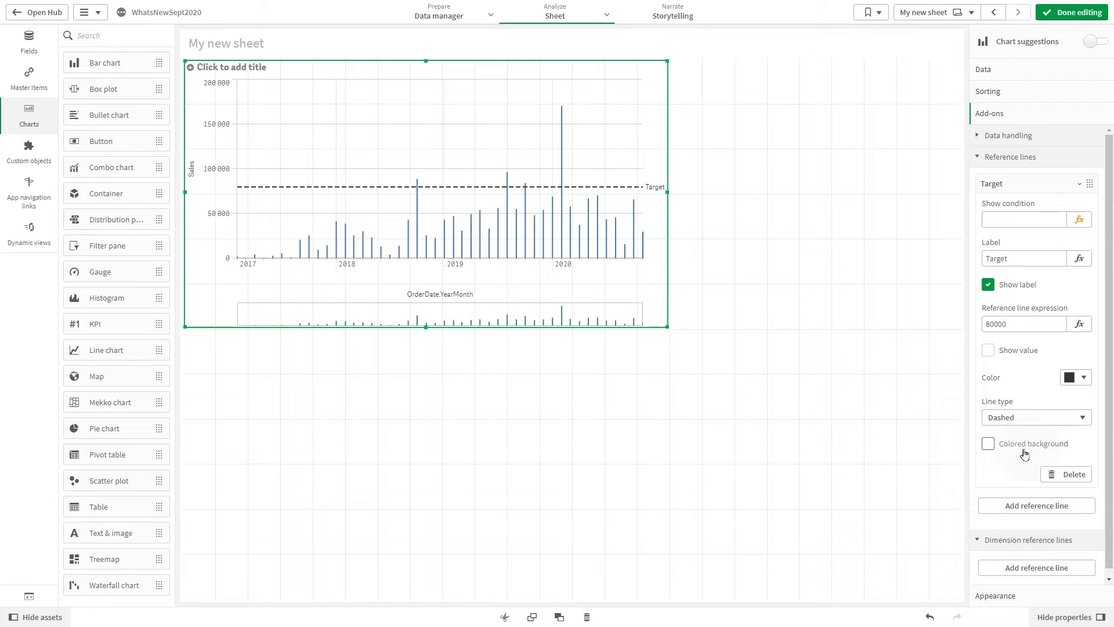
left_click(988, 445)
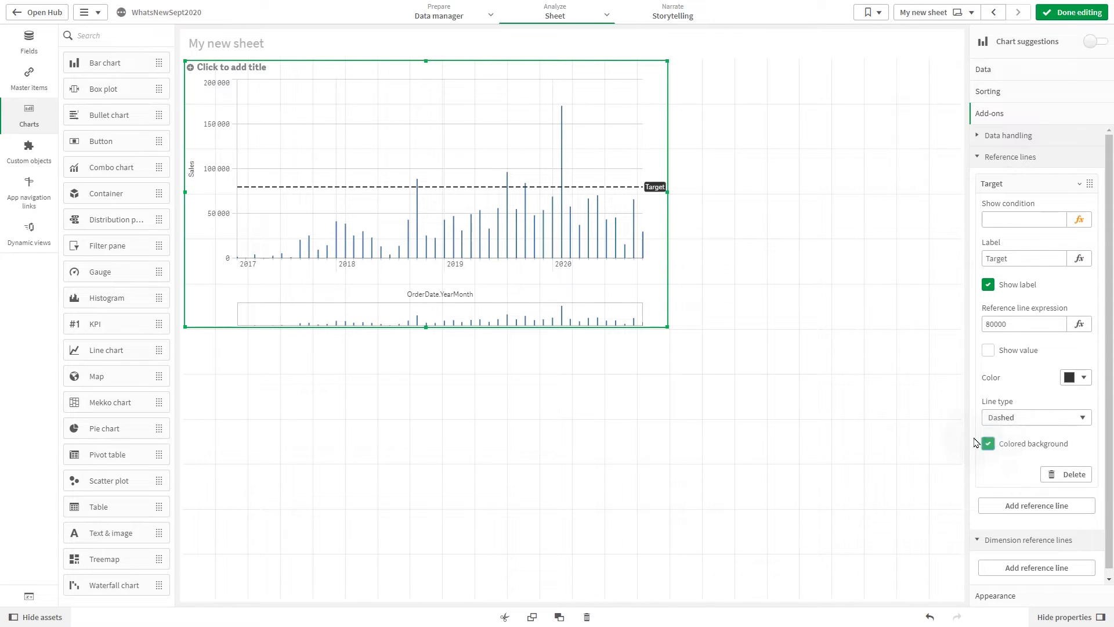
mouse_move(655, 187)
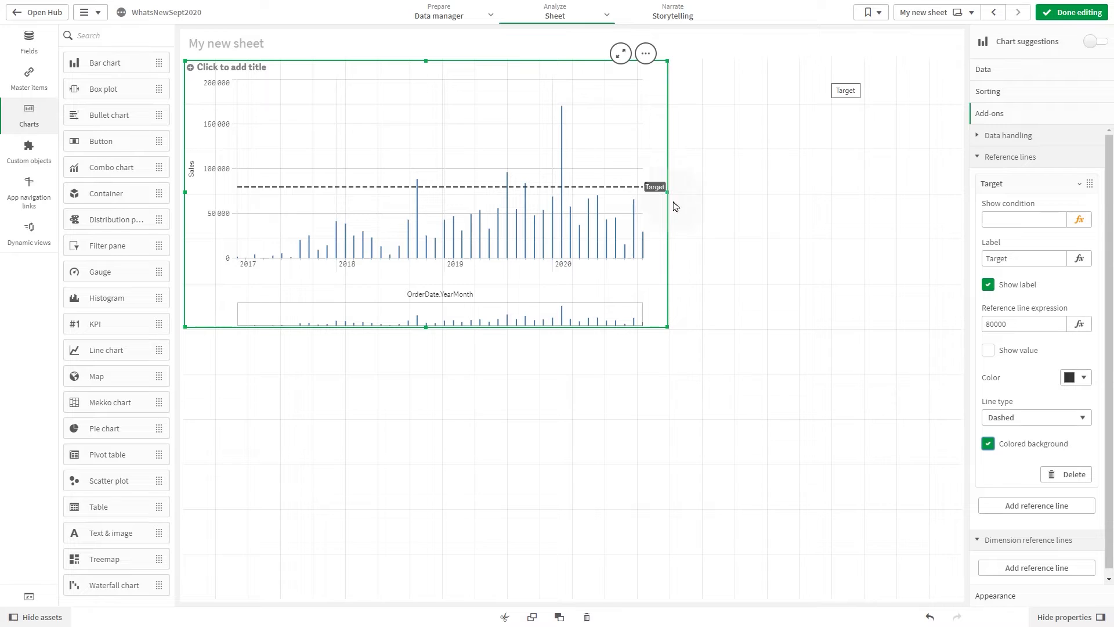
left_click(1065, 182)
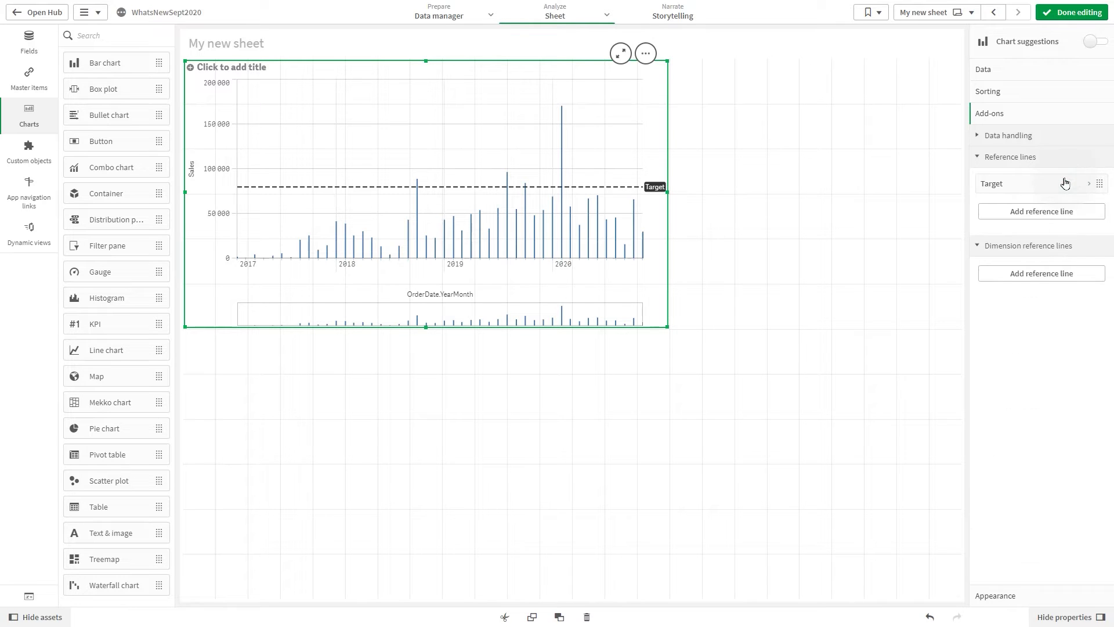
- Add a dimension reference line labelled 'Launch of Product A' at MakeDate(2019,2,15)
left_click(1032, 273)
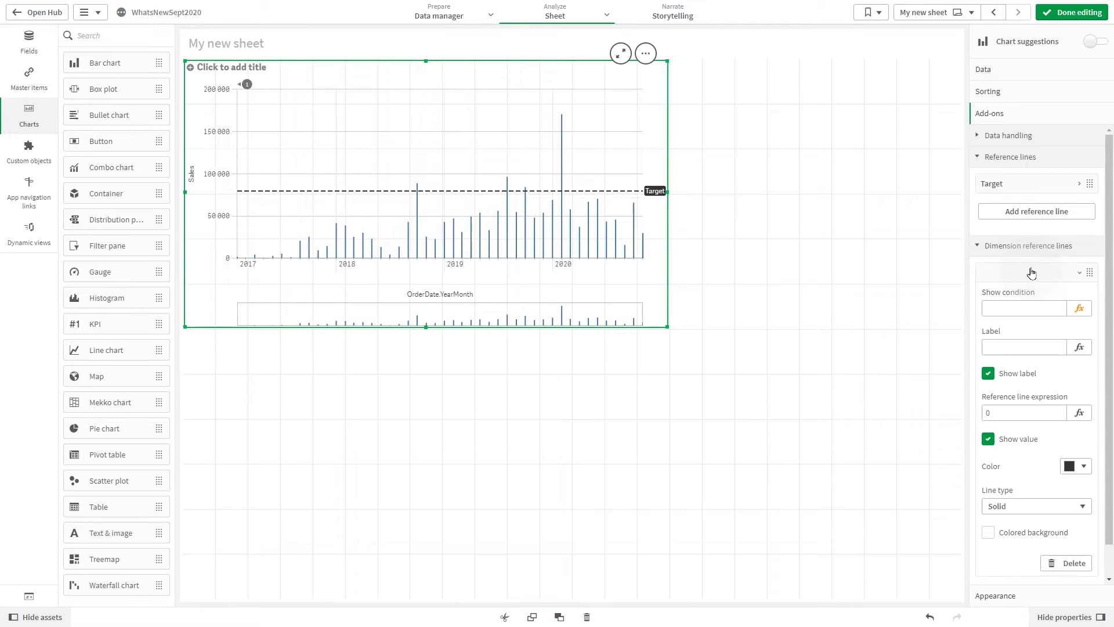
left_click(1023, 347)
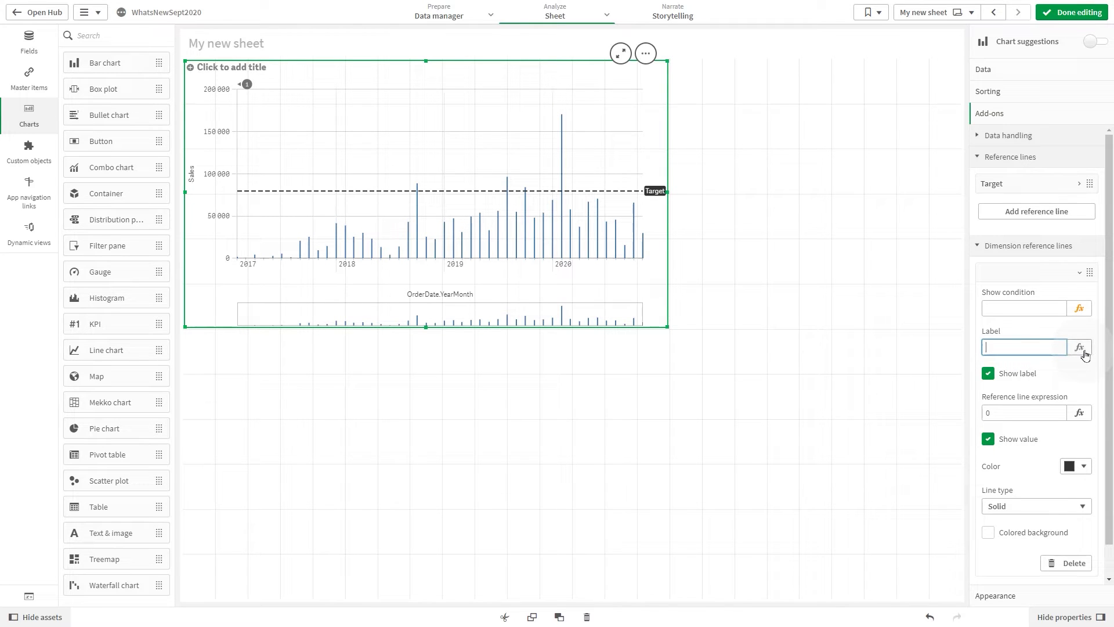
left_click(1080, 348)
type("='Launch o")
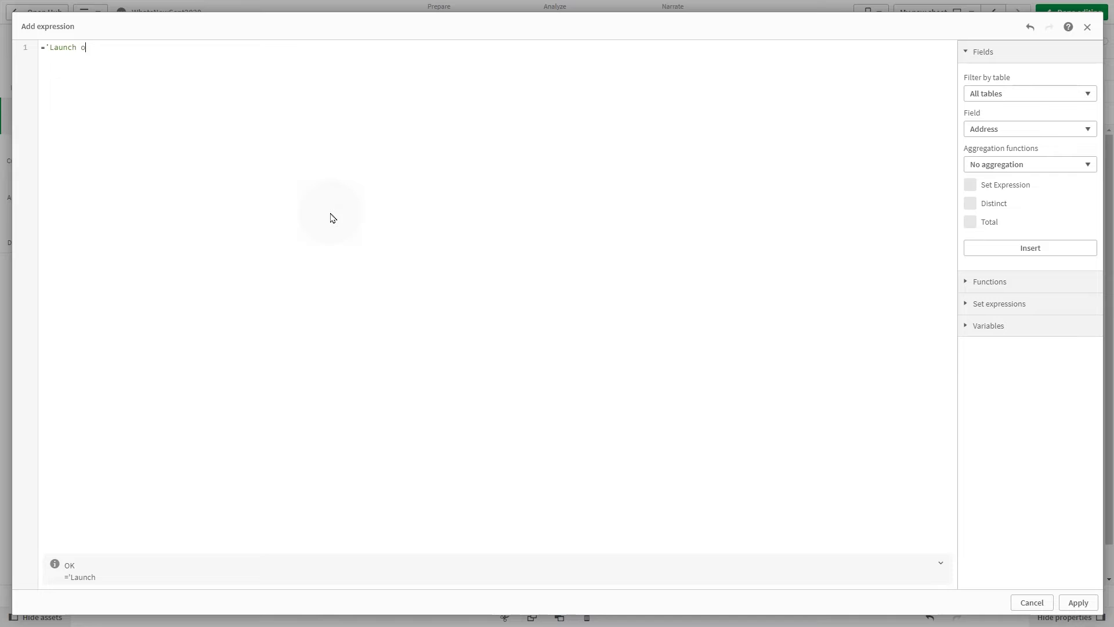
type("f'& chr(10) & 'Product A")
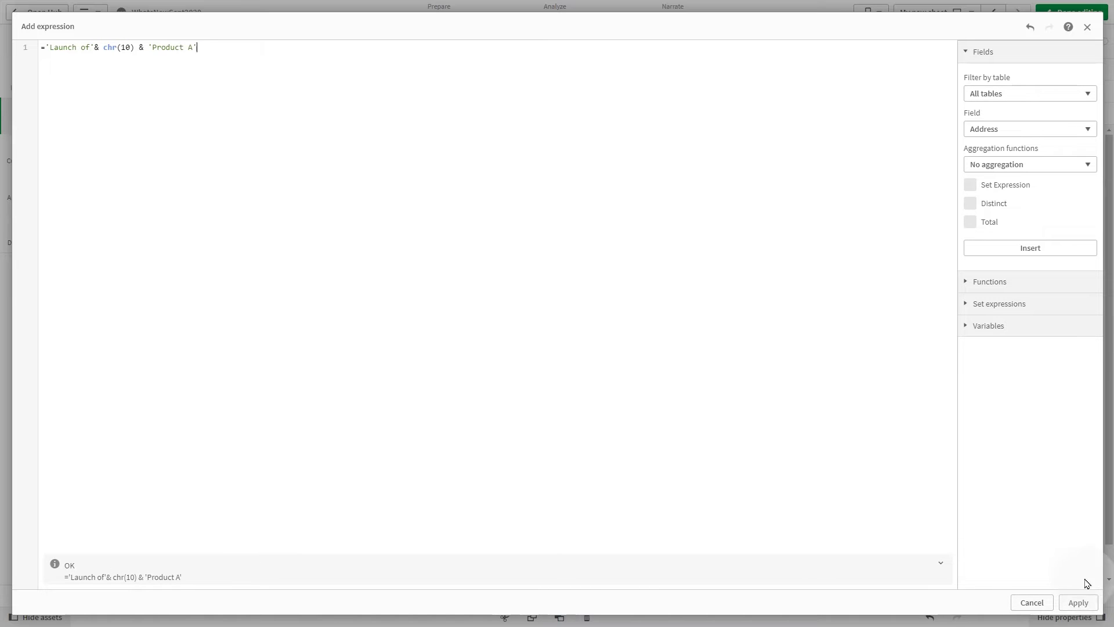
left_click(1077, 602)
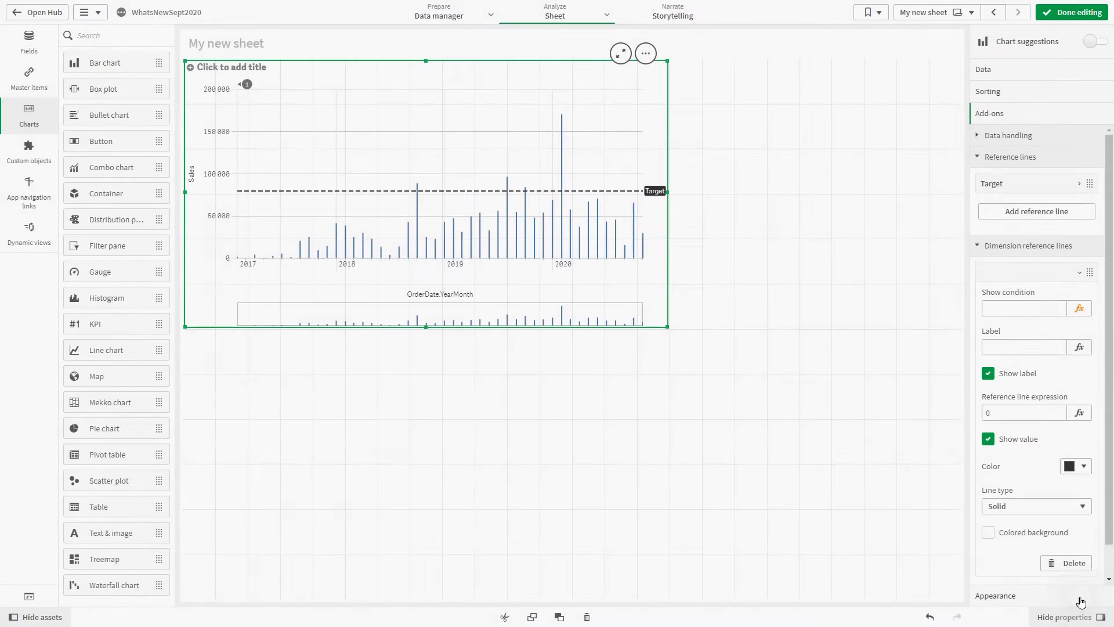
left_click(1079, 412)
type("=MakeDate")
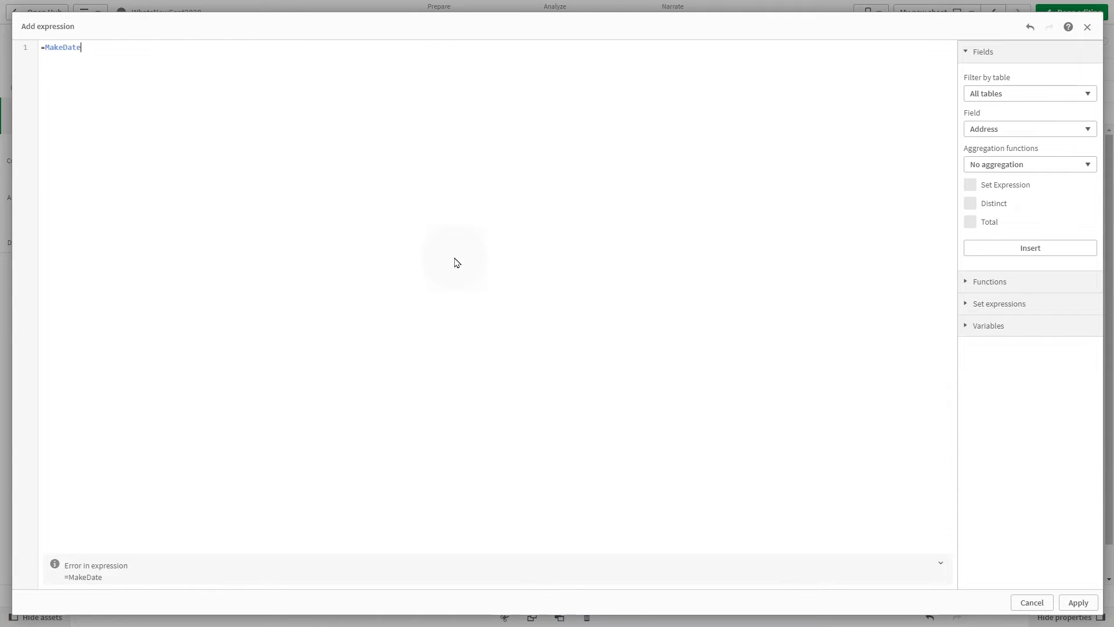
type("(2019,2,15)")
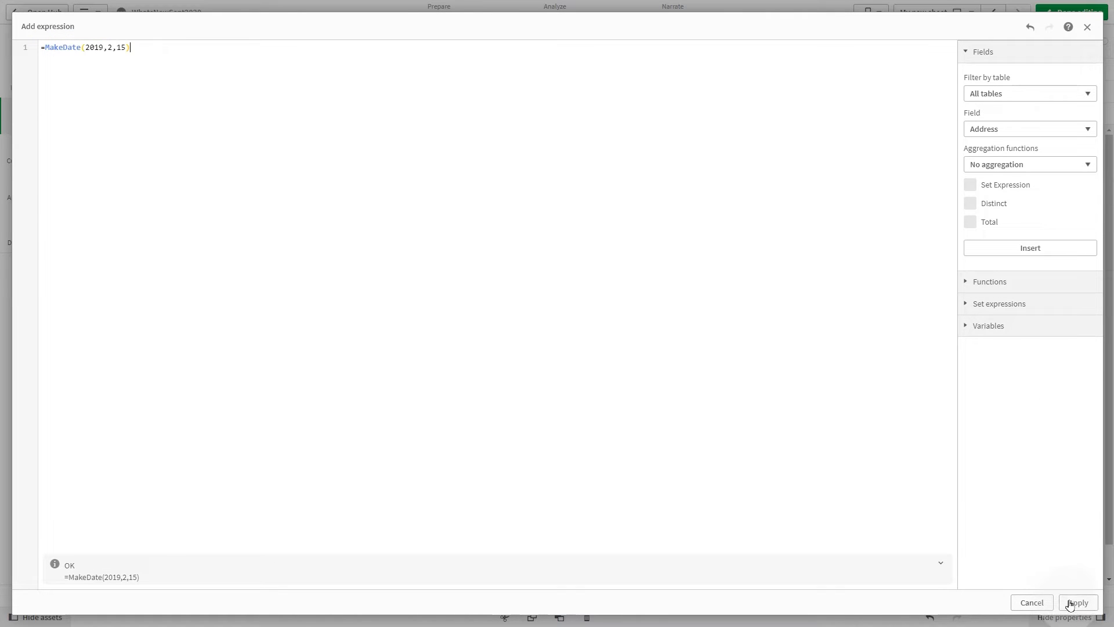
left_click(1078, 603)
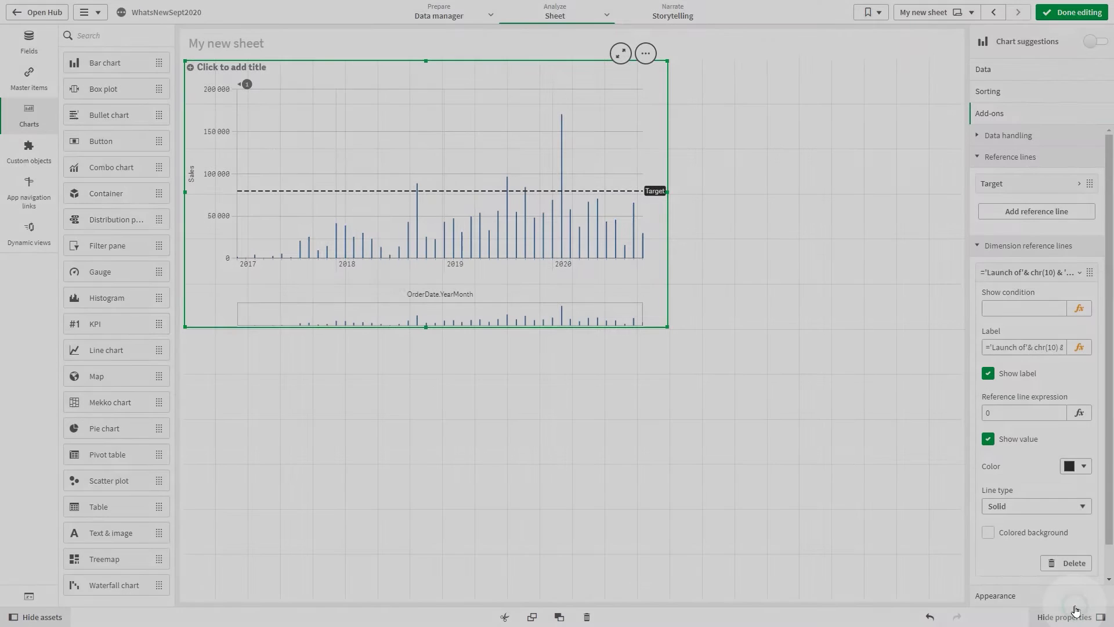
- Make the Product A line green with a coloured label background
left_click(1084, 471)
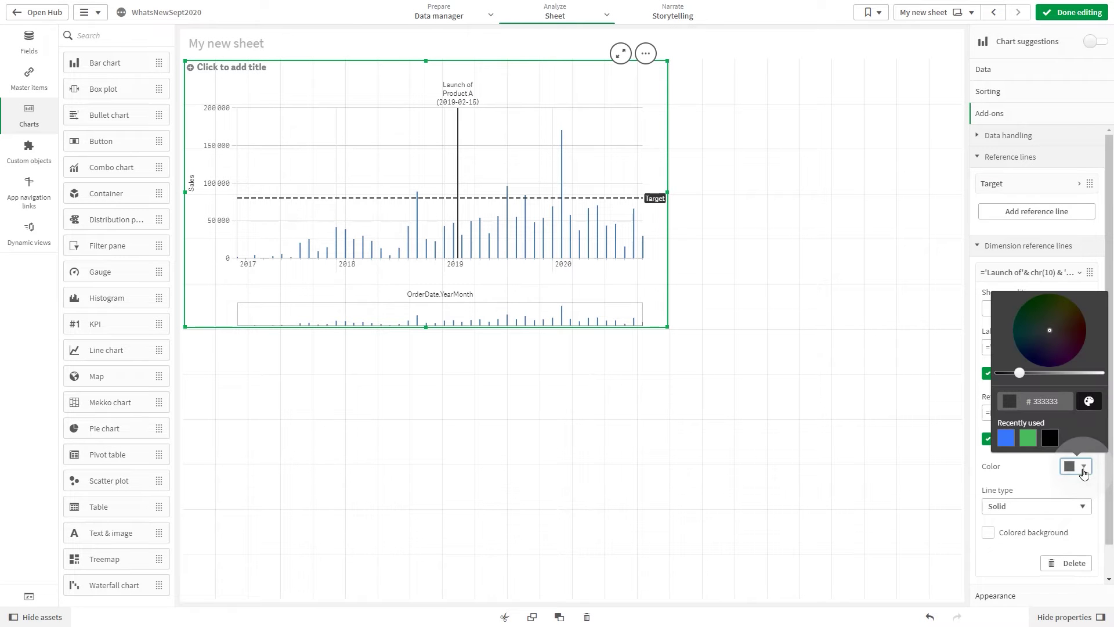
left_click(1028, 438)
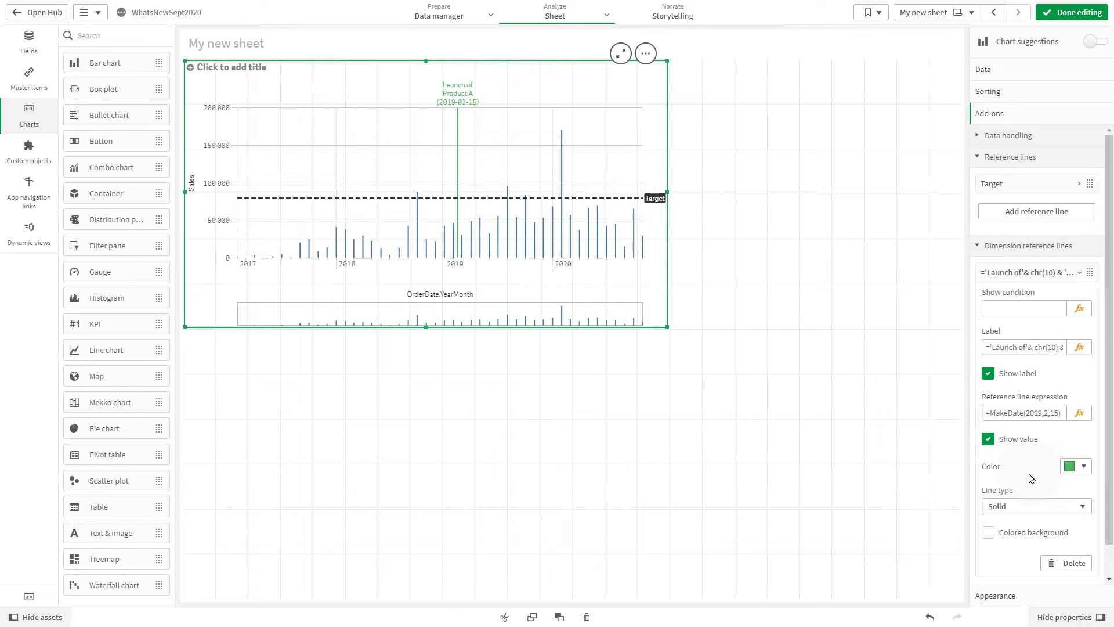
left_click(988, 532)
scroll(1036, 436, "down", 2)
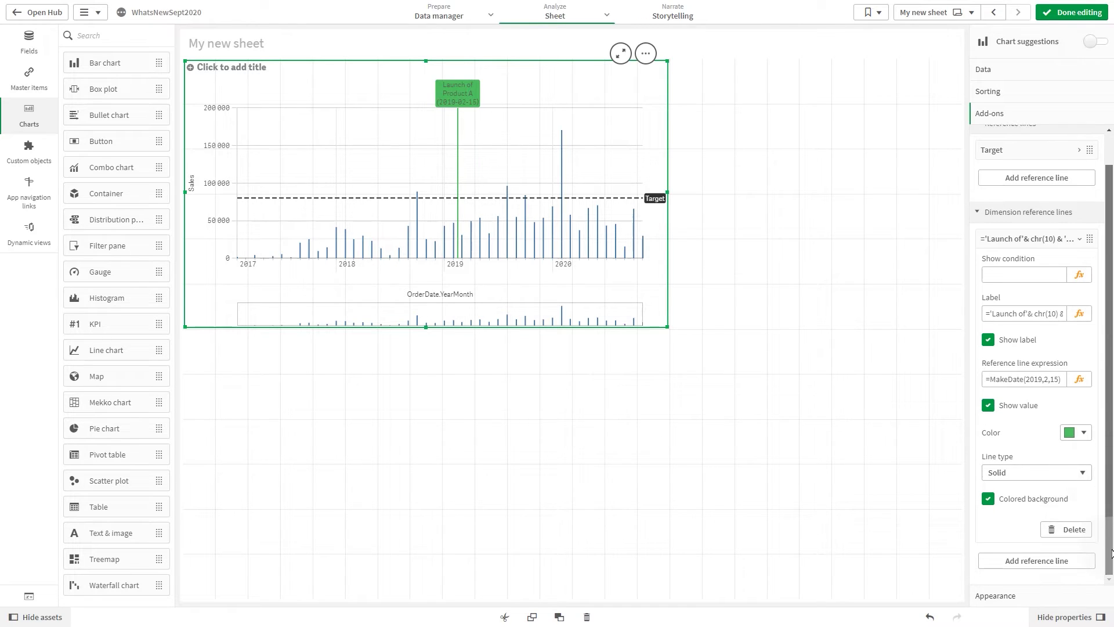
left_click(1079, 238)
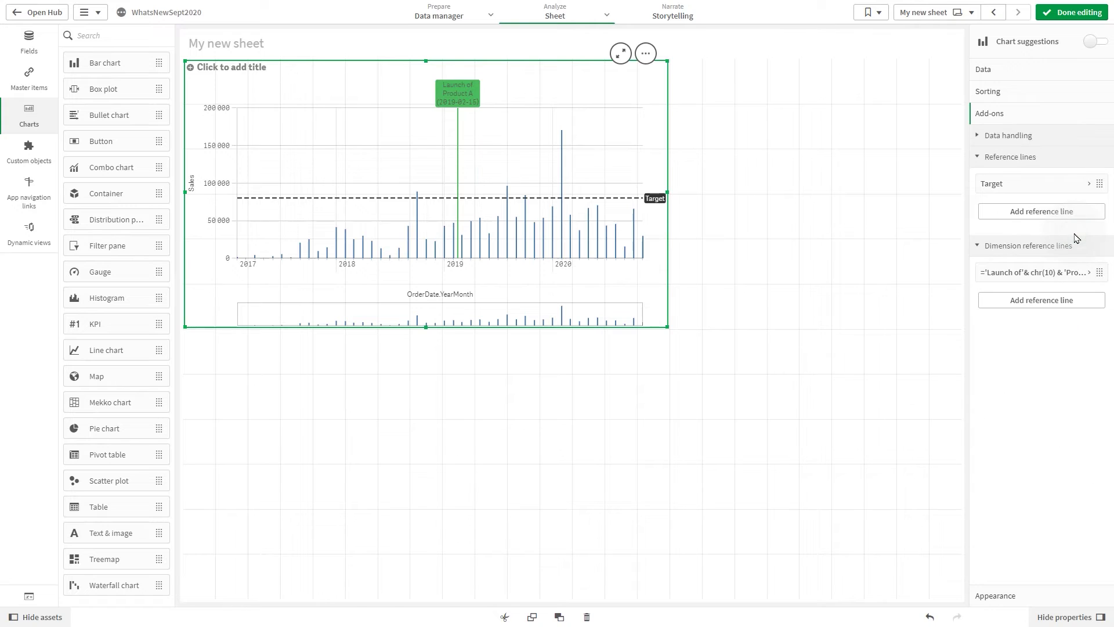
- Add a dimension reference line labelled 'Product B' at =MakeDate(2020,4,15)
left_click(1051, 299)
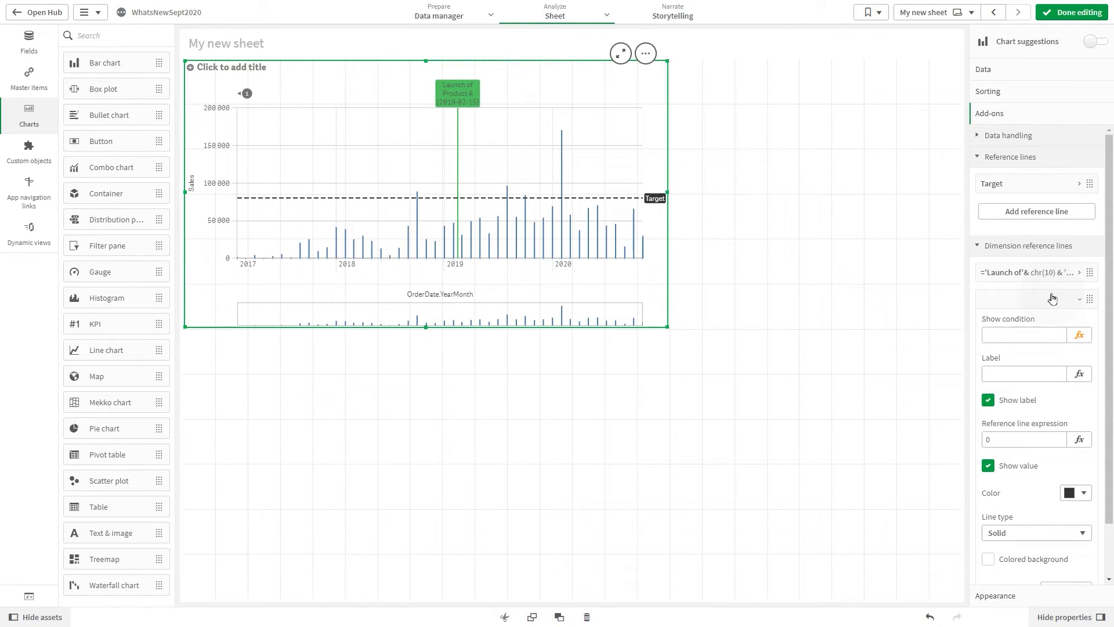
left_click(1031, 372)
type("Product B")
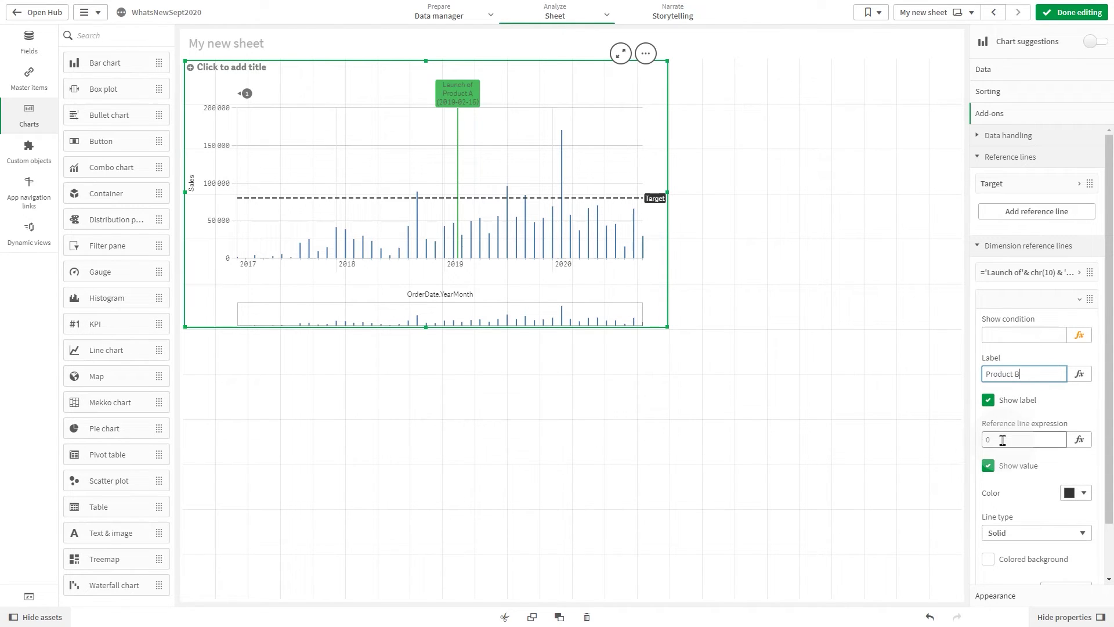
left_click(1006, 437)
type("=MakeDate(2020,4,15")
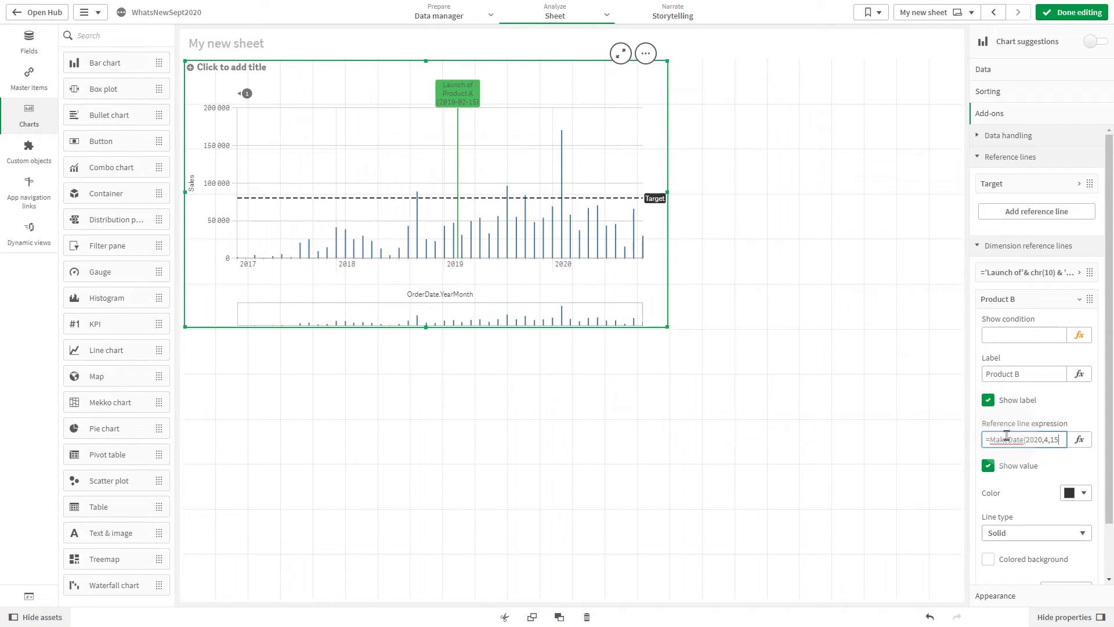
type(")")
key("Return")
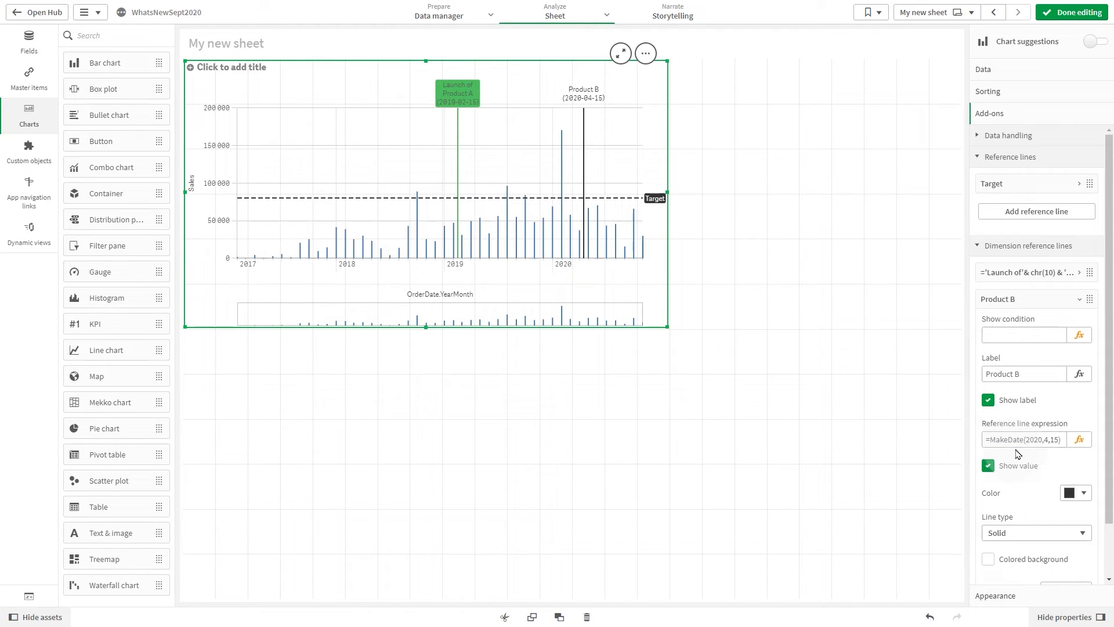
- Make the Product B line blue and dashed with a coloured label background
left_click(1074, 493)
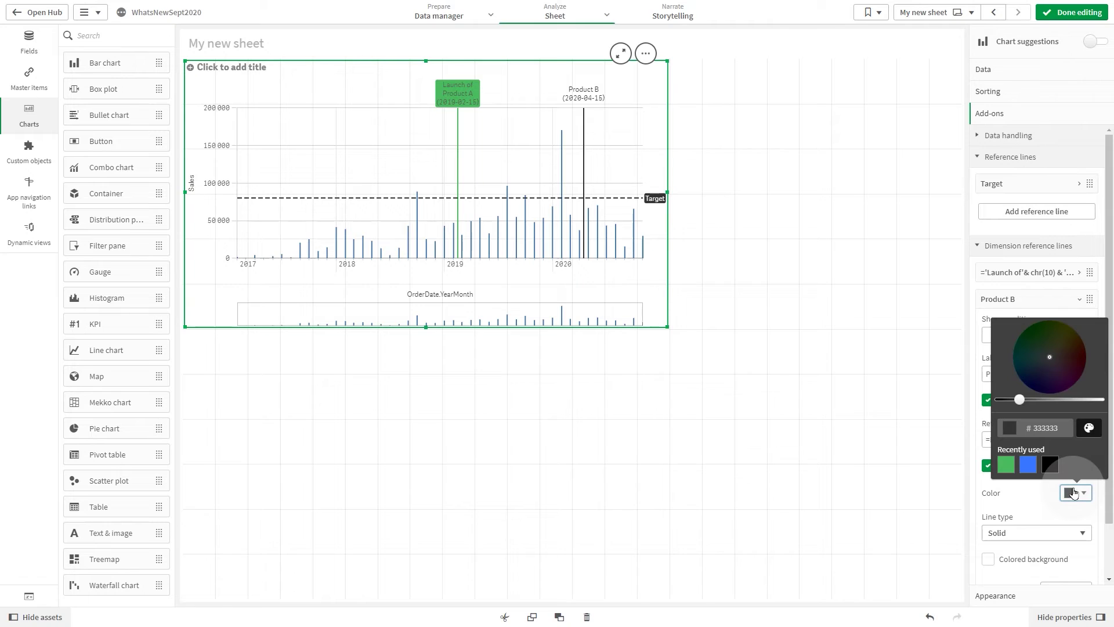
left_click(1029, 465)
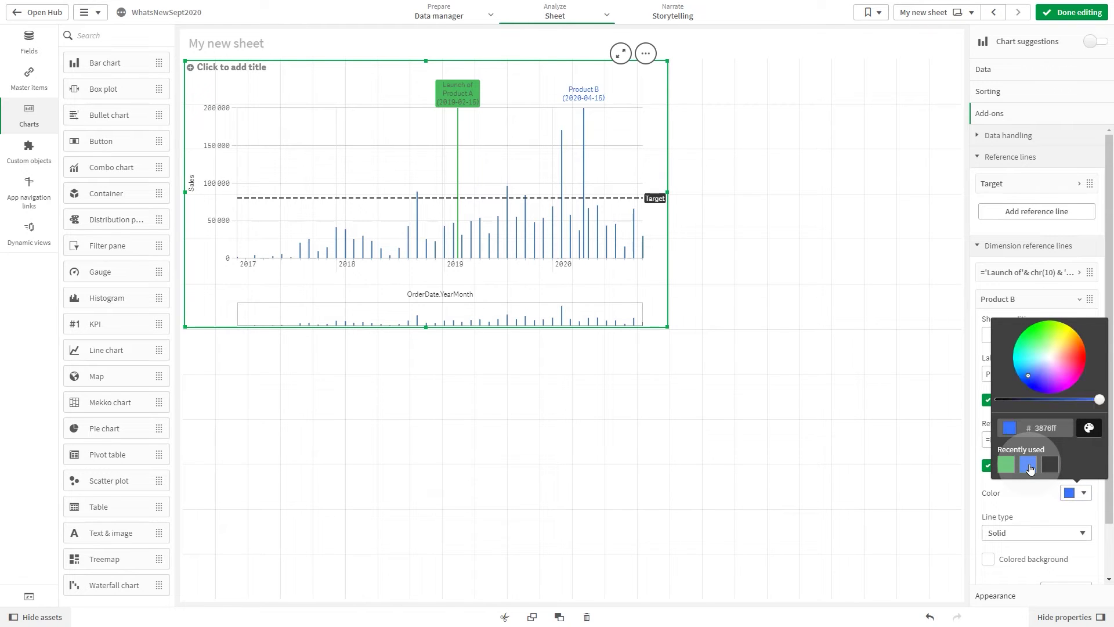
left_click(1038, 504)
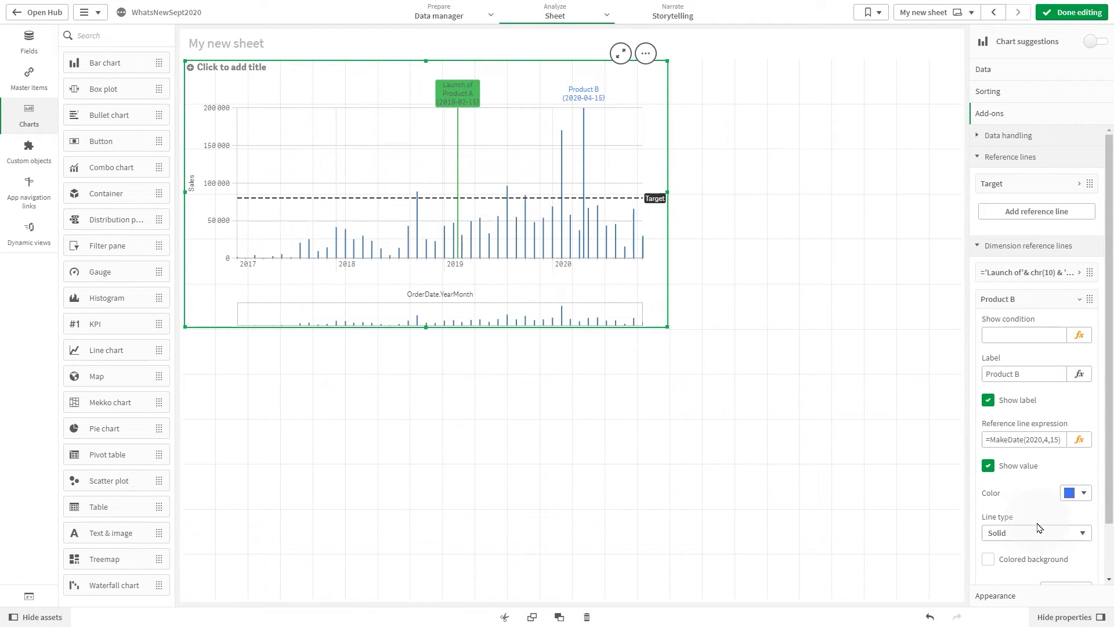
left_click(1035, 532)
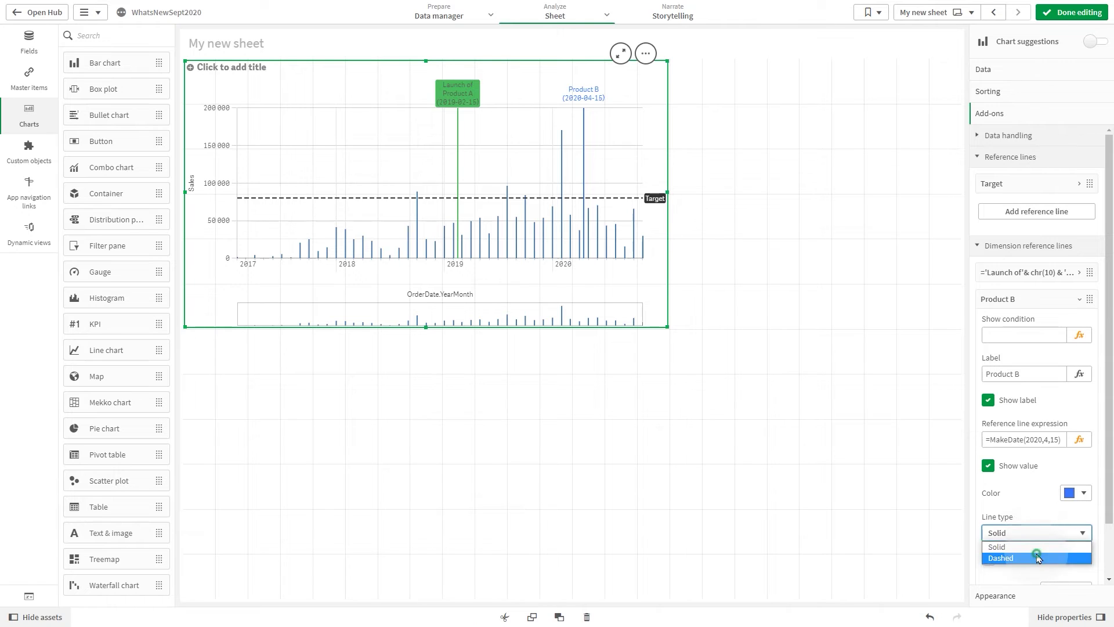
left_click(1036, 558)
left_click(987, 559)
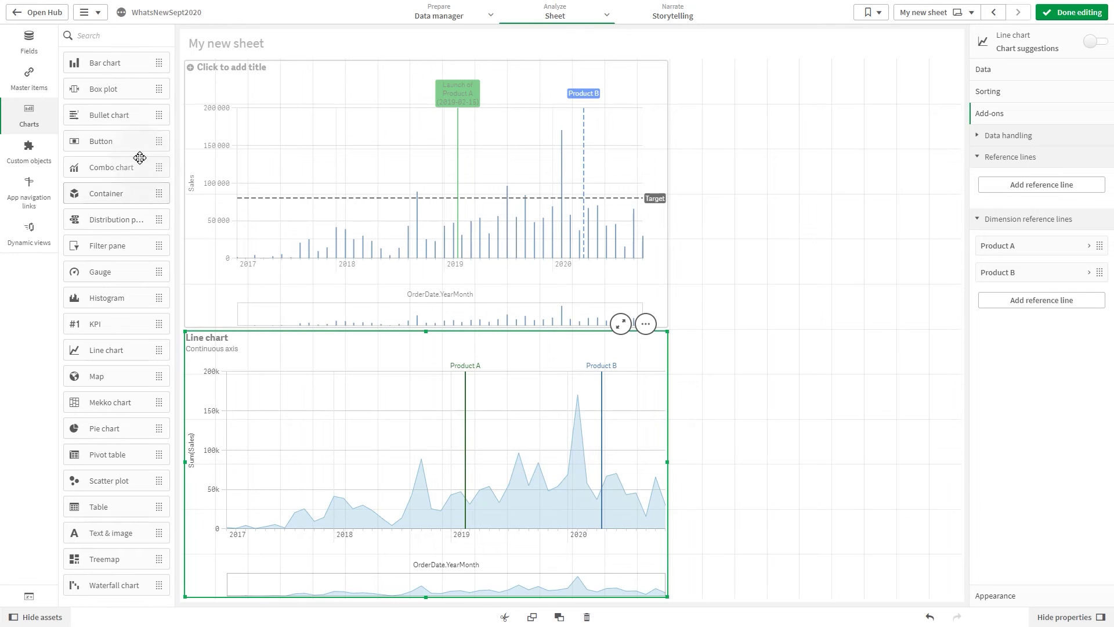
- Drag a new bar chart into the empty top-right area of the sheet
left_click_drag(103, 64, 703, 246)
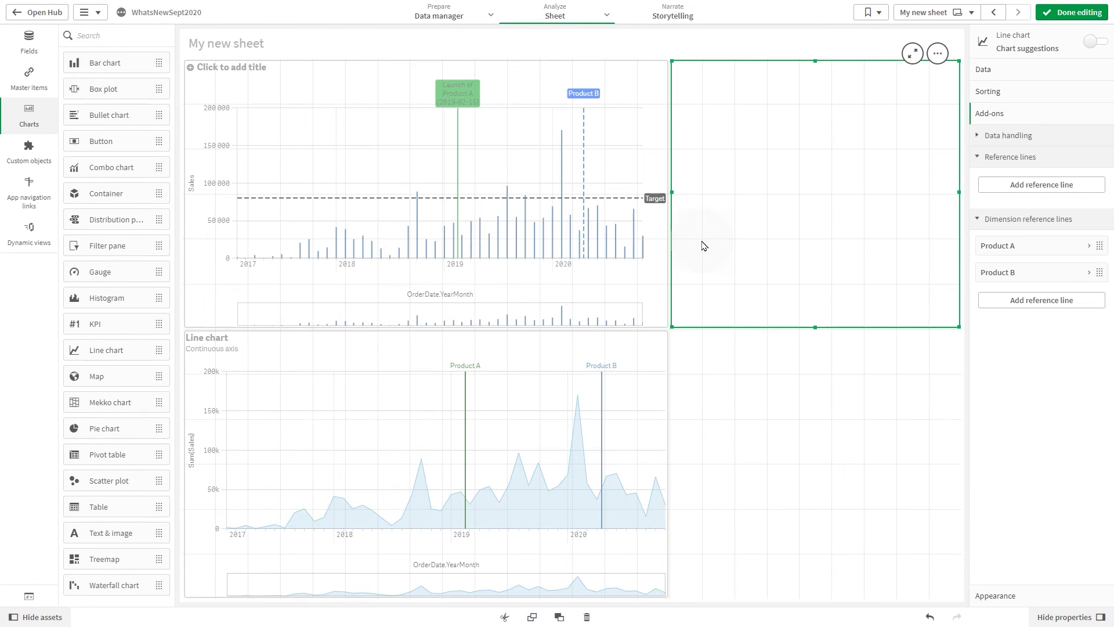
- Set CategoryName as the dimension and Sales as the measure of the new bar chart
left_click(1006, 76)
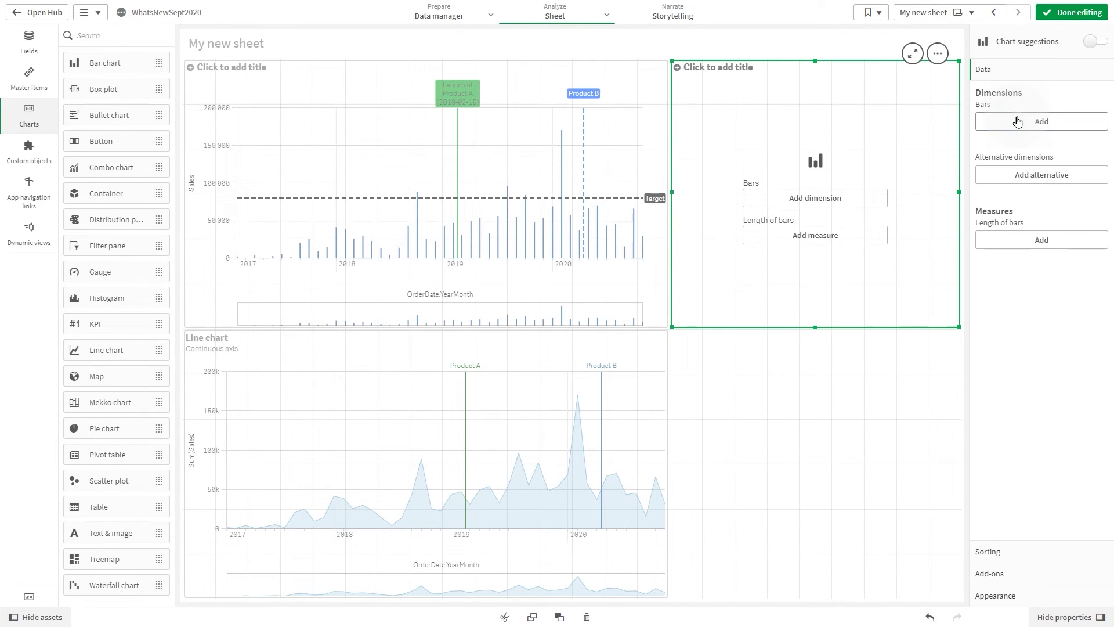
left_click(1018, 121)
type("Cate")
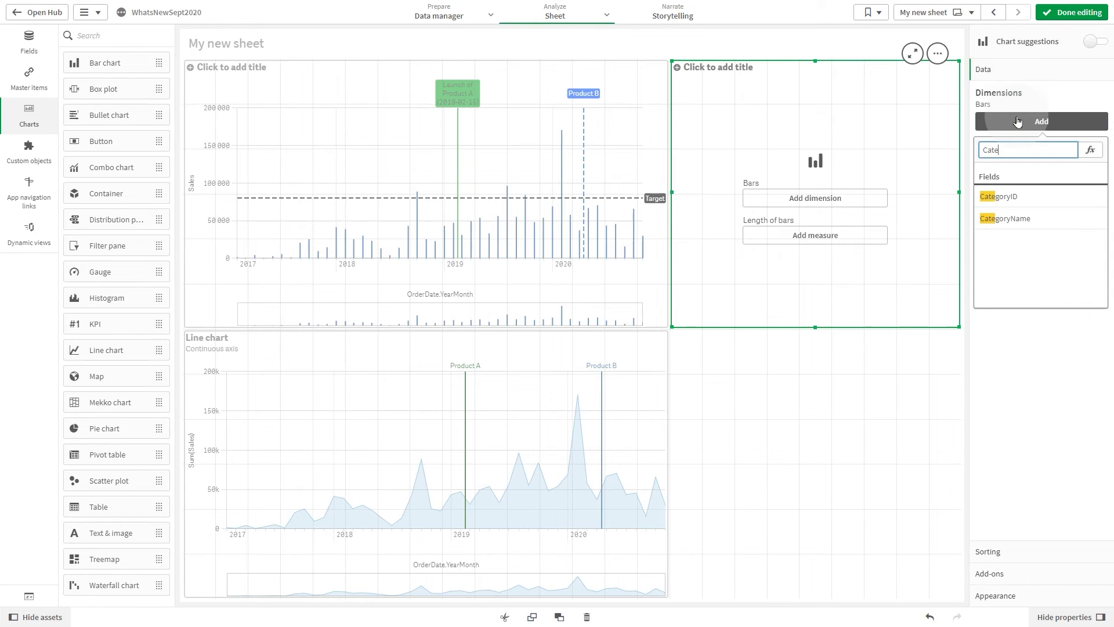
type("g")
left_click(1005, 219)
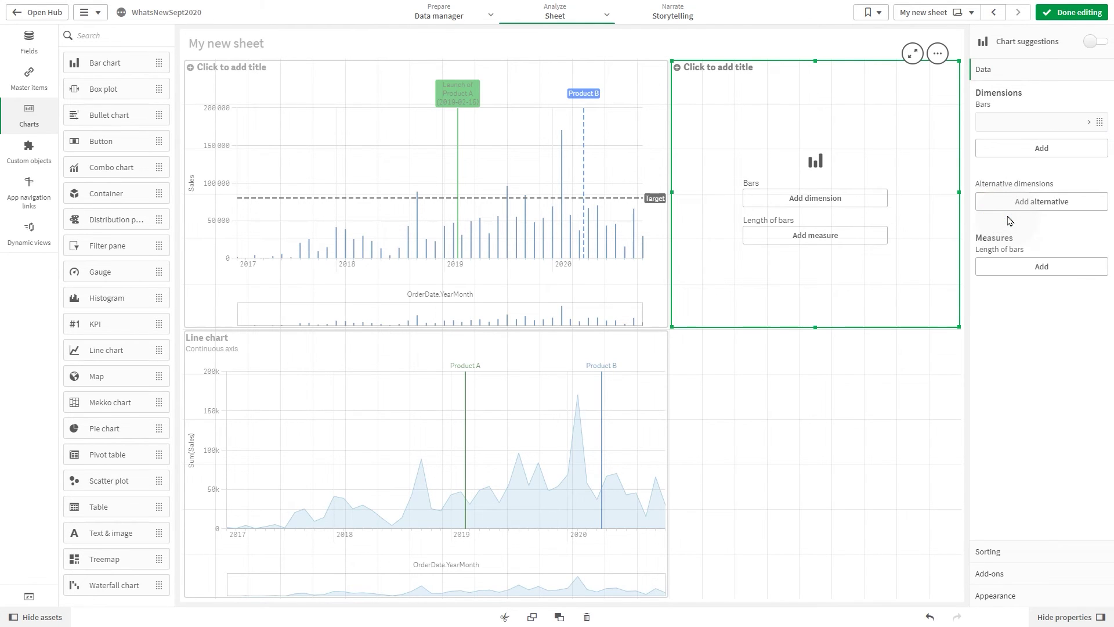
left_click(1014, 266)
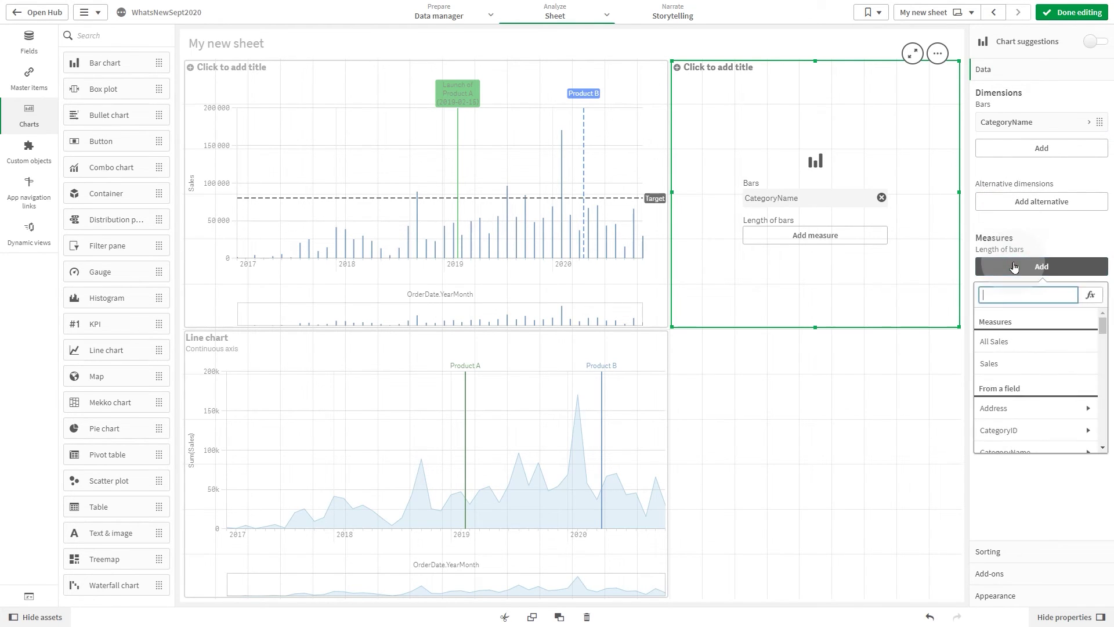
type("Sa")
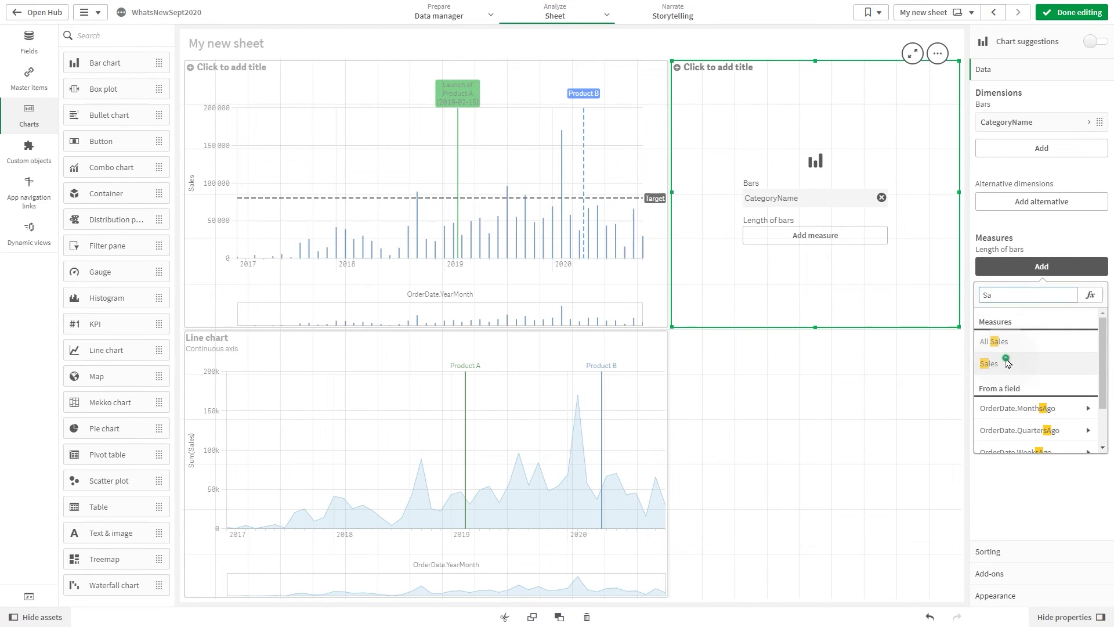
left_click(989, 363)
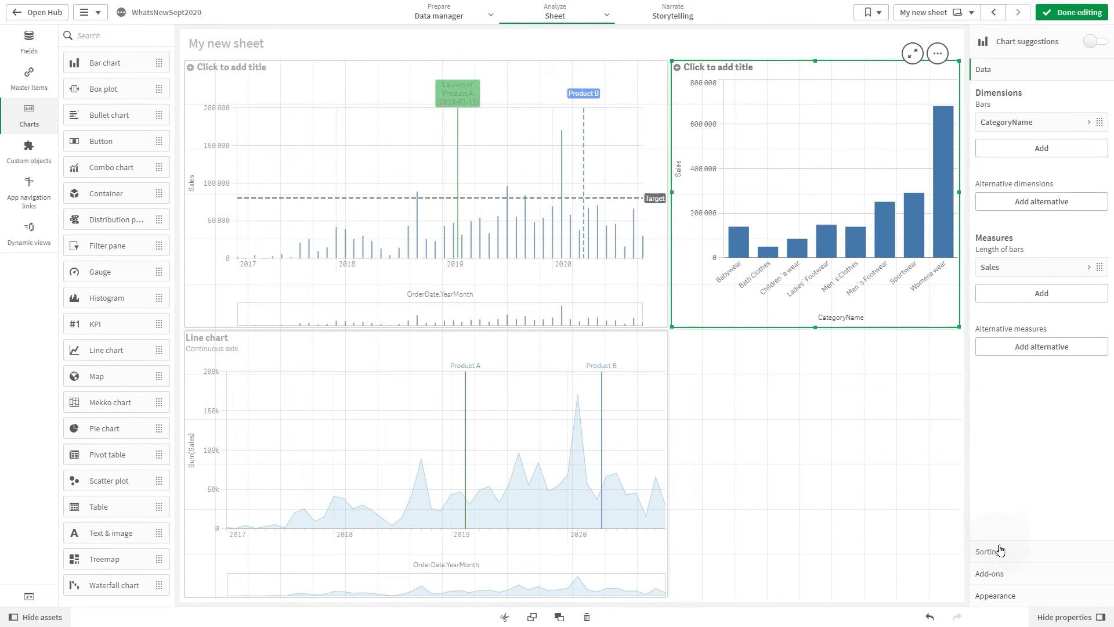
left_click(1003, 574)
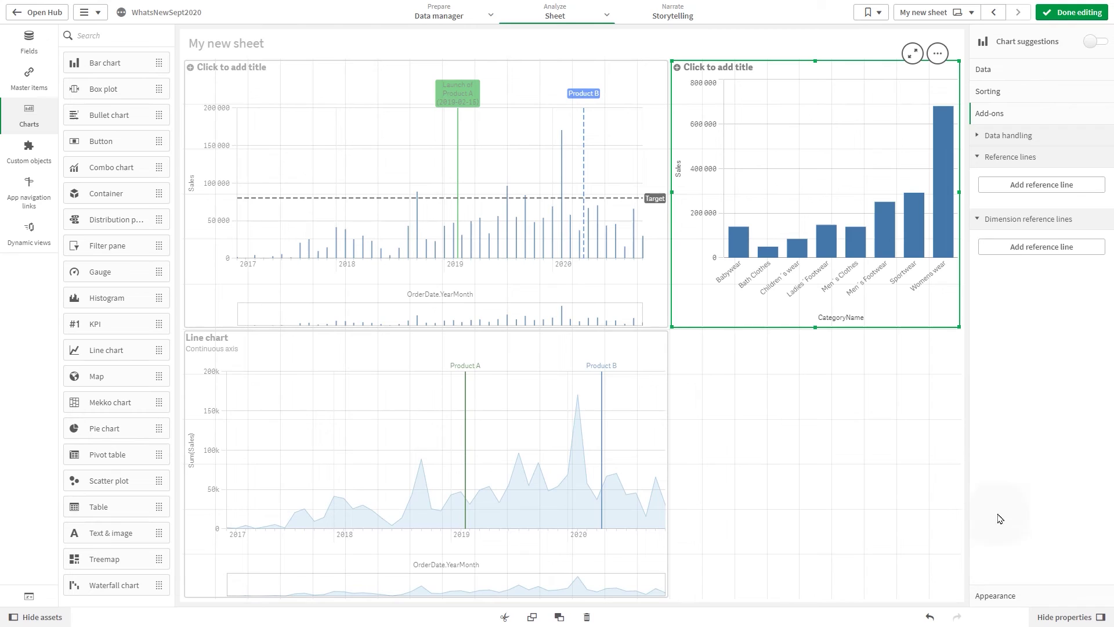
- Add a magenta ='Babywear' reference line with coloured label, then finish editing the sheet
left_click(1041, 246)
left_click(1023, 385)
type("='Babywear")
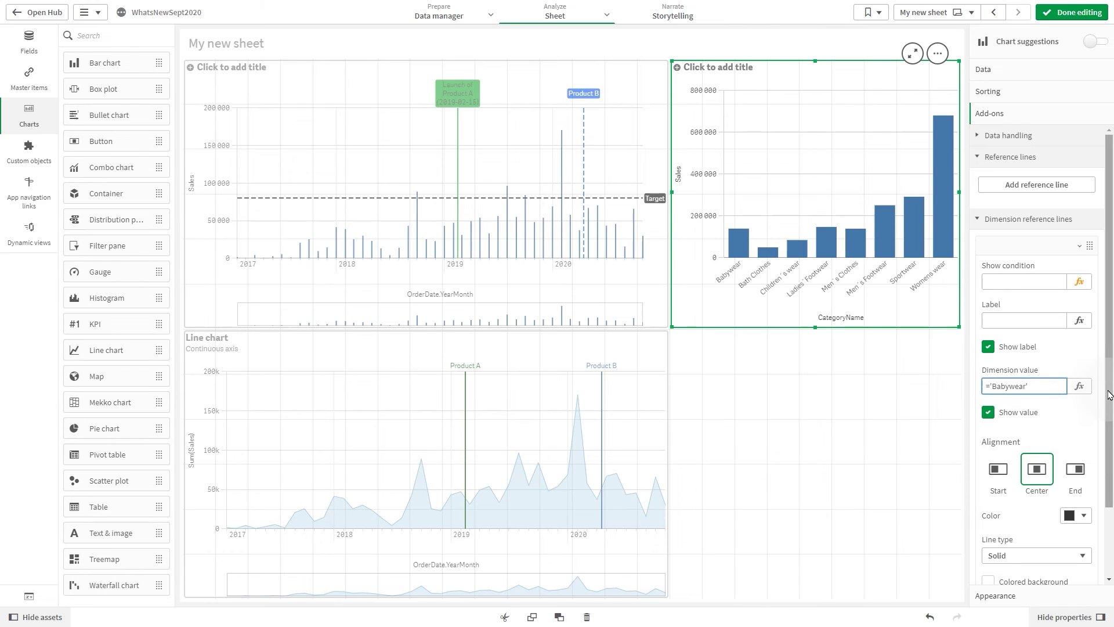
scroll(1071, 417, "down", 3)
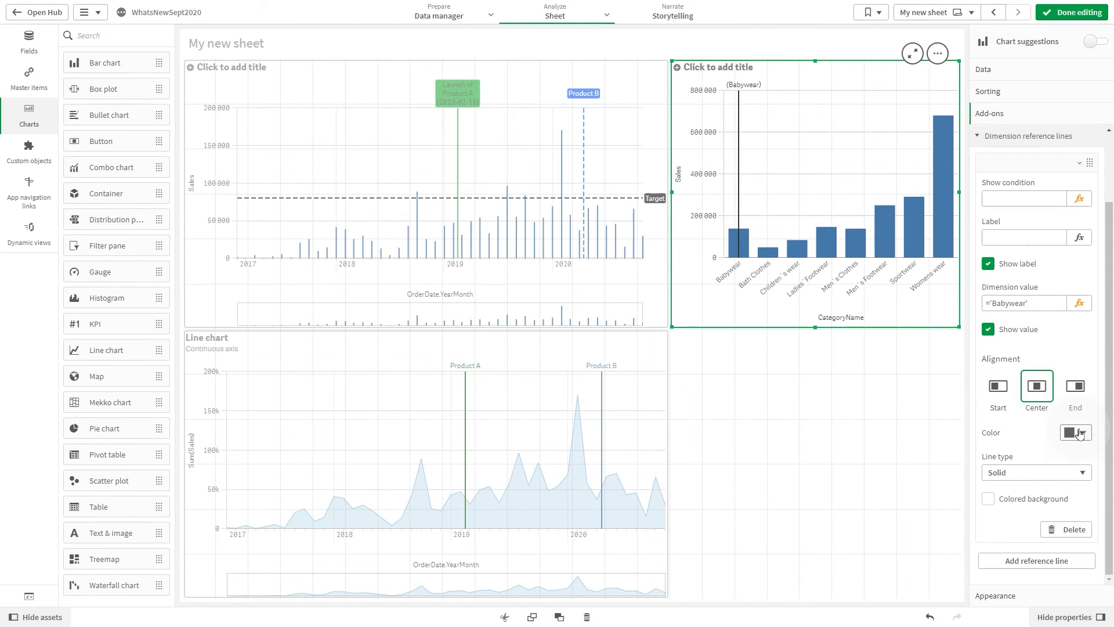
left_click(1080, 434)
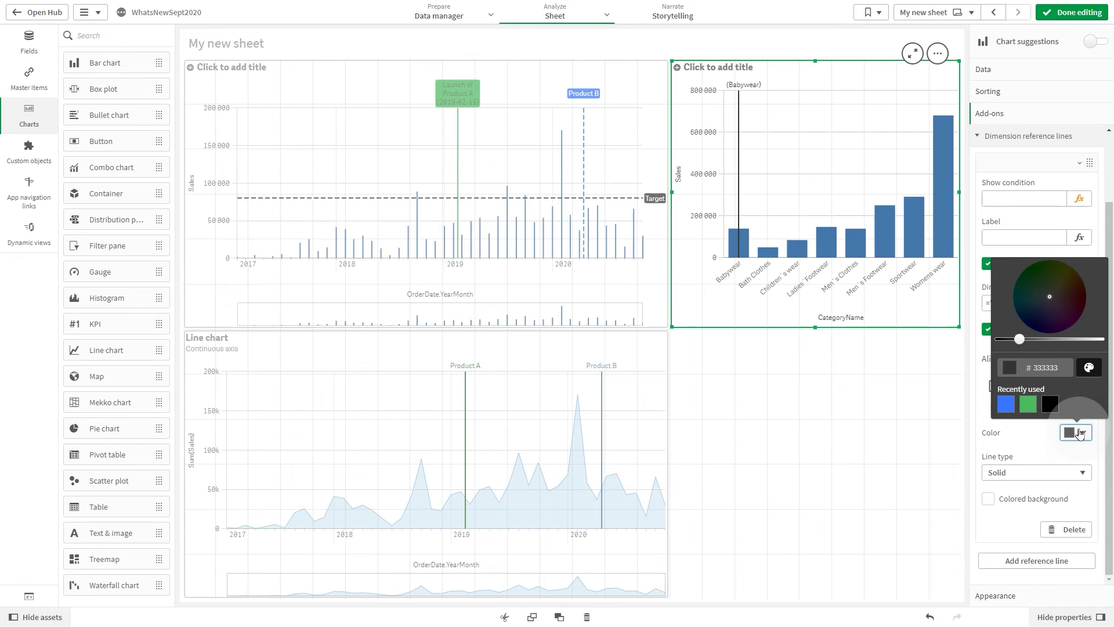
left_click(1070, 310)
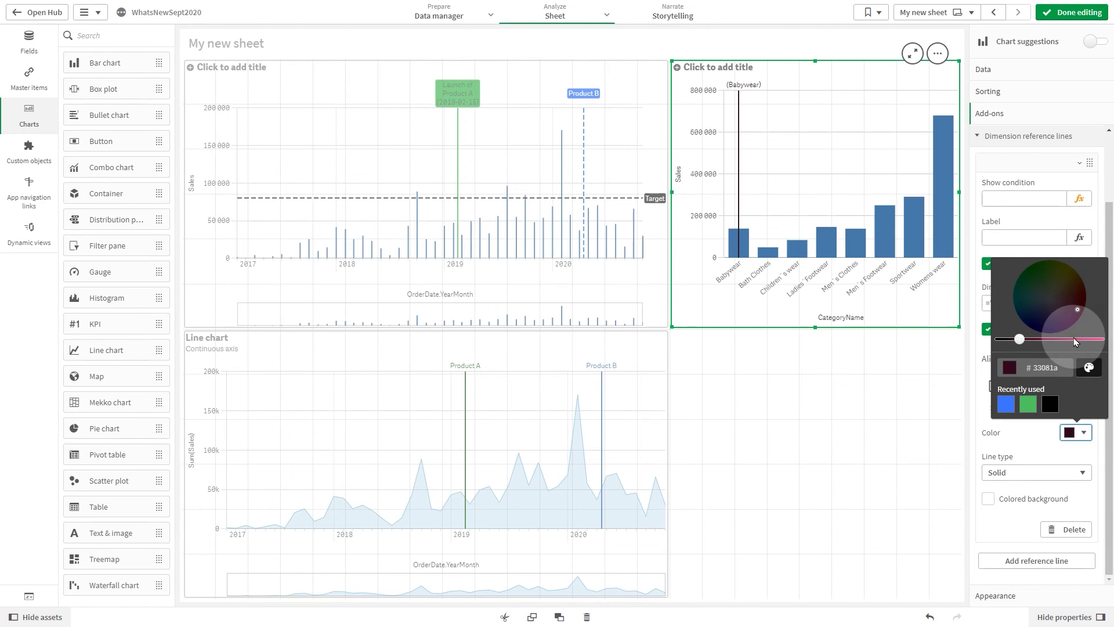
left_click(1073, 339)
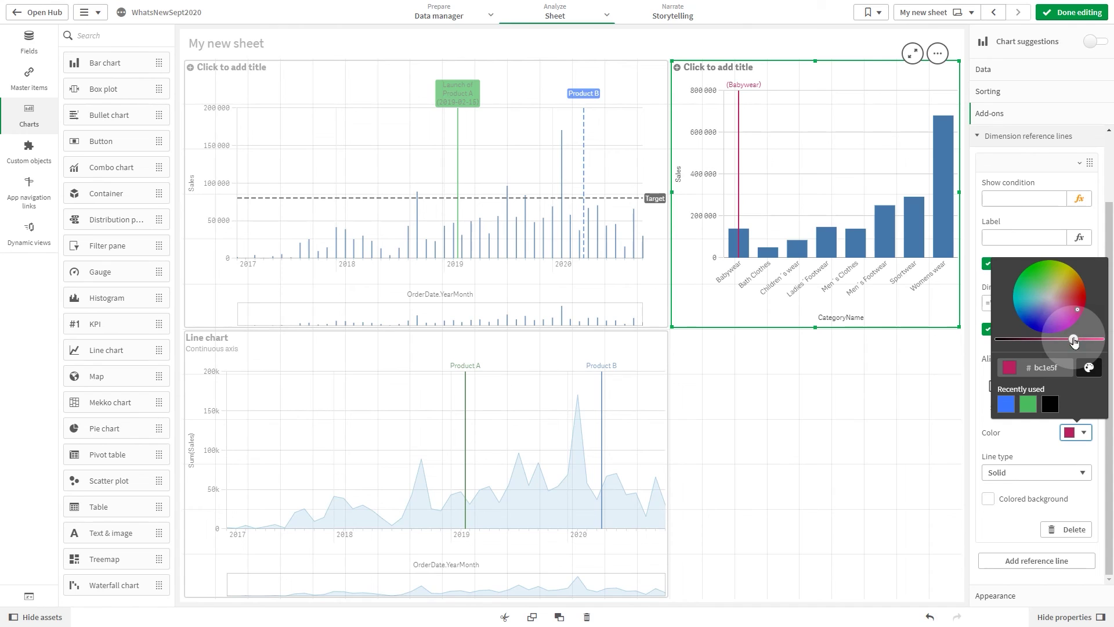
left_click(1082, 498)
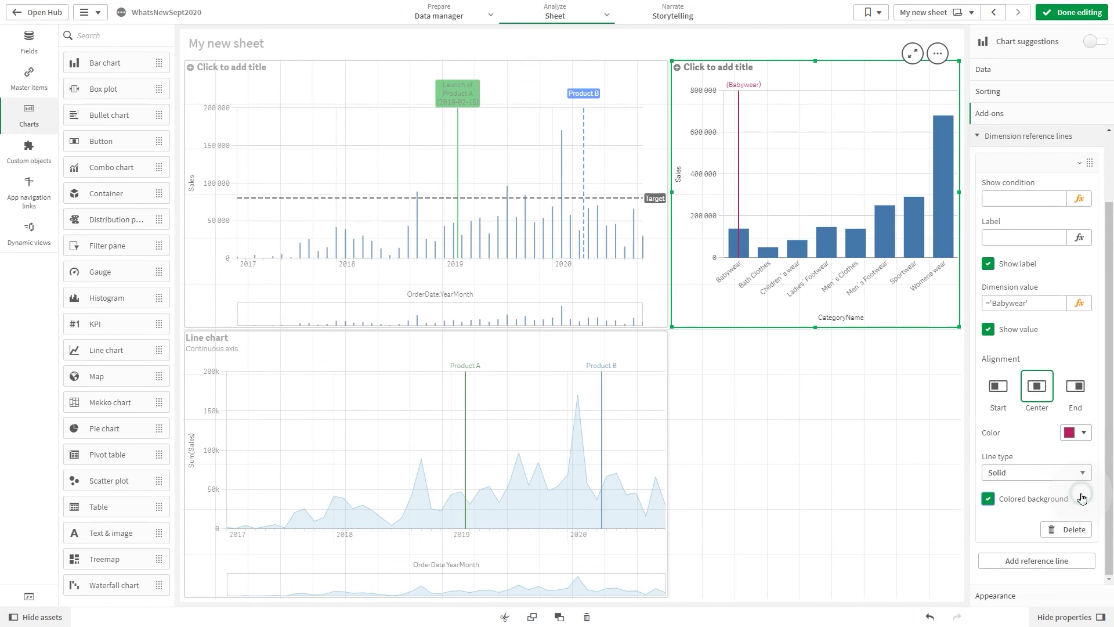
left_click(931, 519)
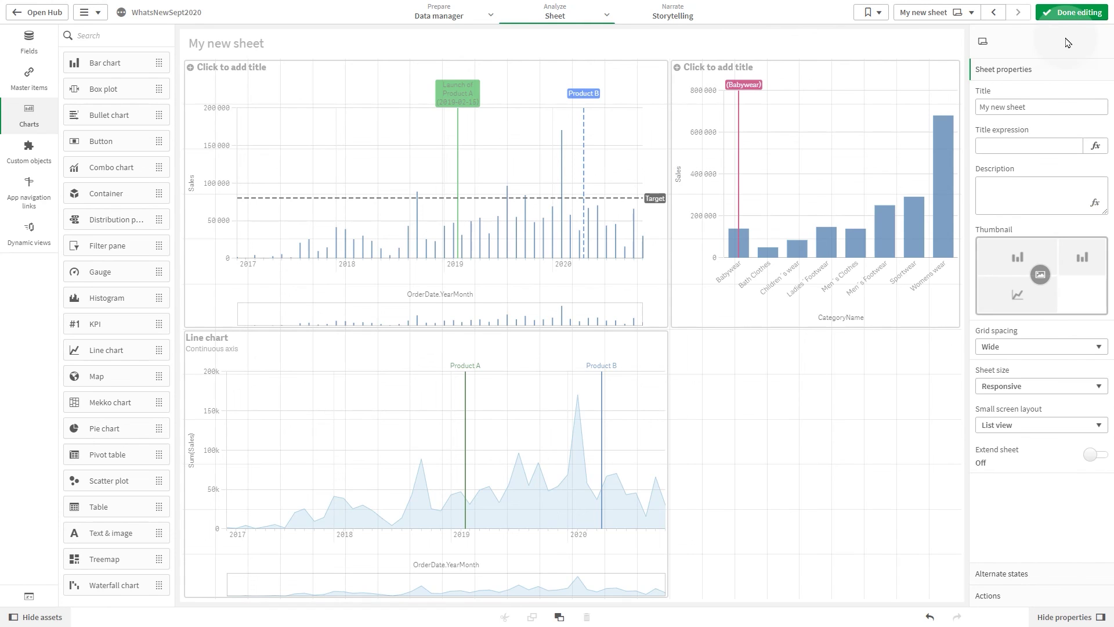
left_click(1069, 13)
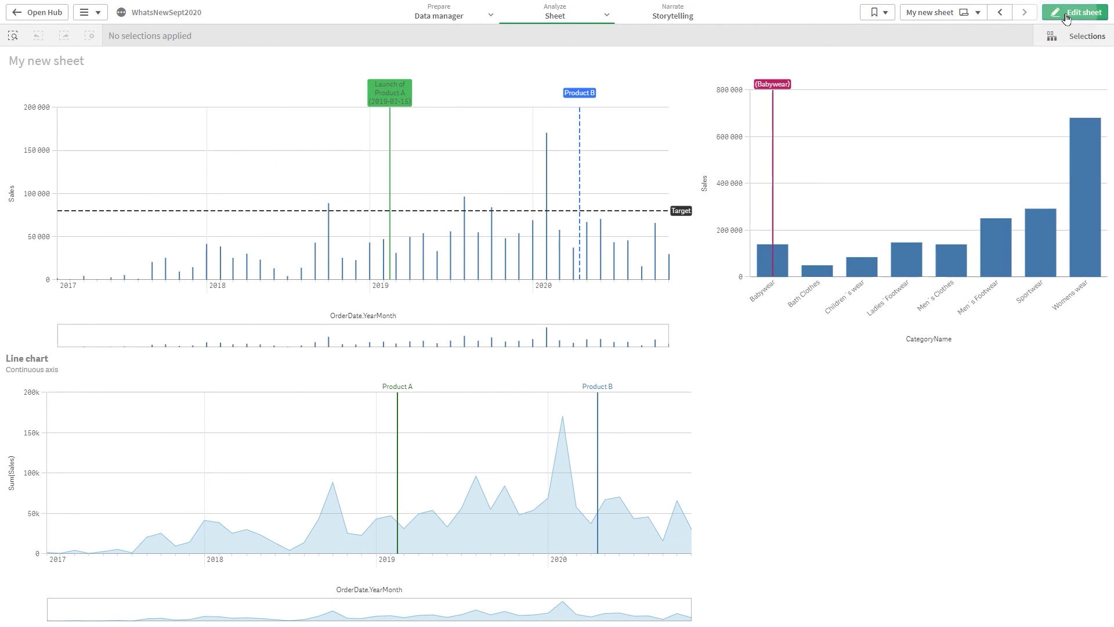